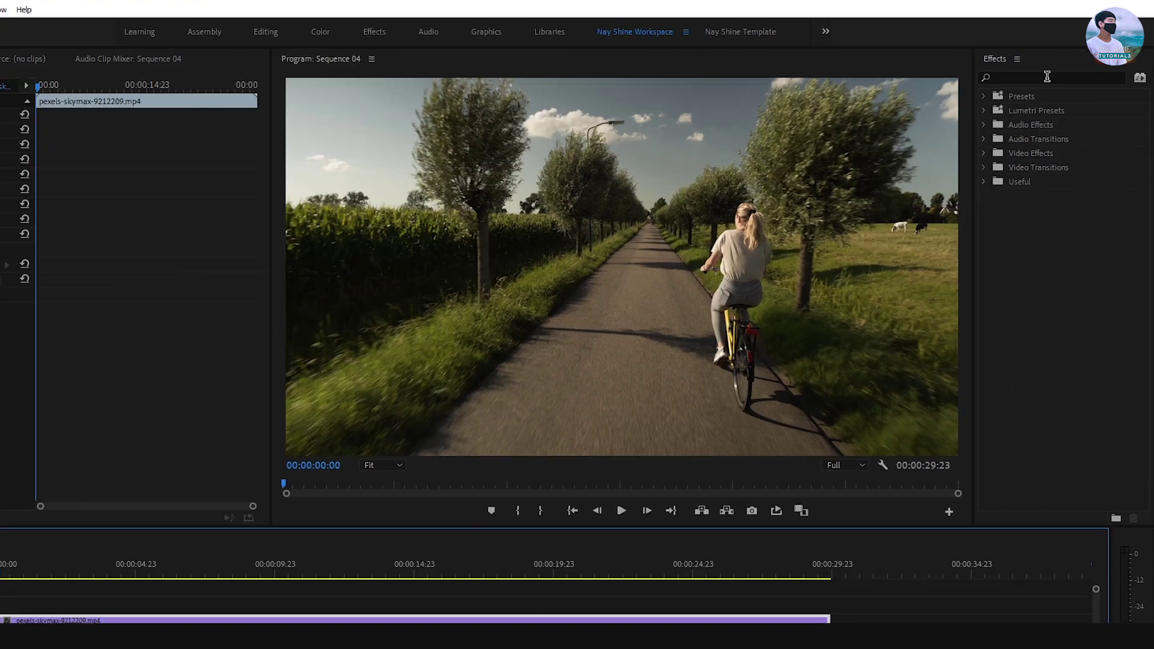
- Search the effects for "crop" and apply the Crop video effect to the clip pexels-skymax-9212209.mp4
left_click(1058, 77)
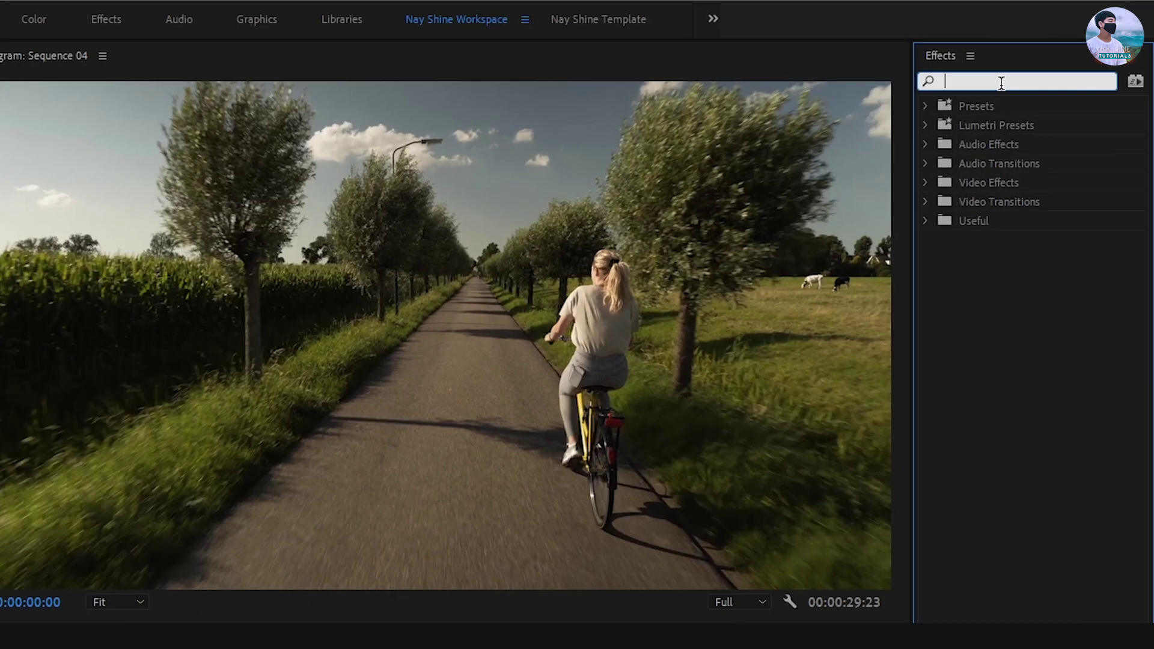
type("cr")
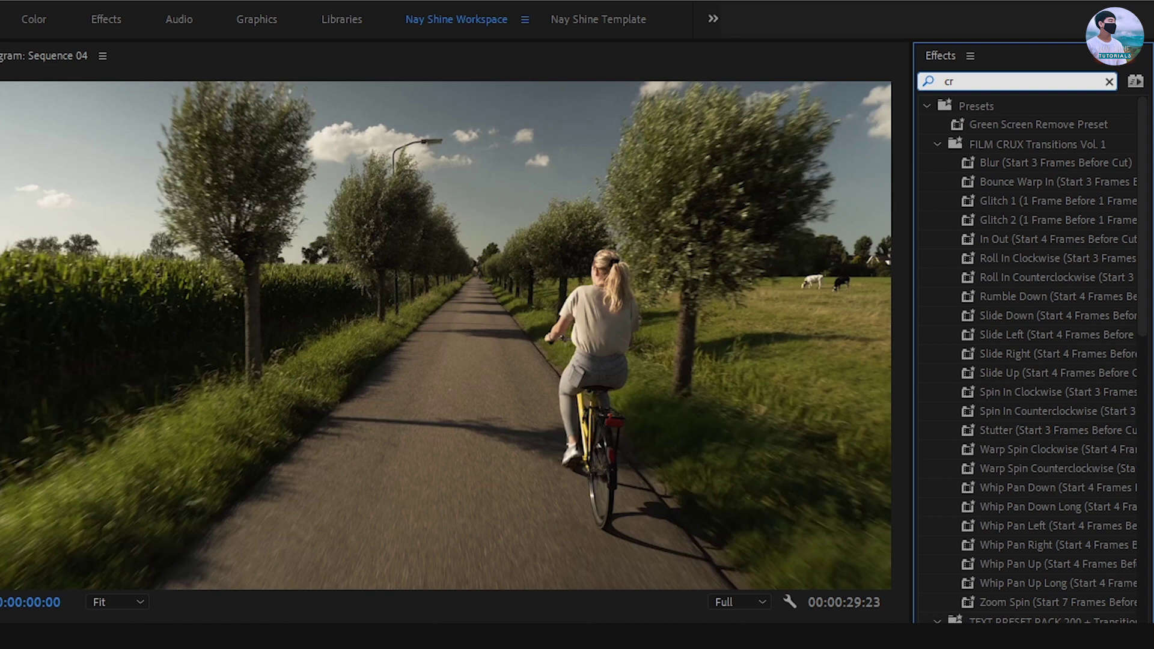
type("op")
left_click(991, 316)
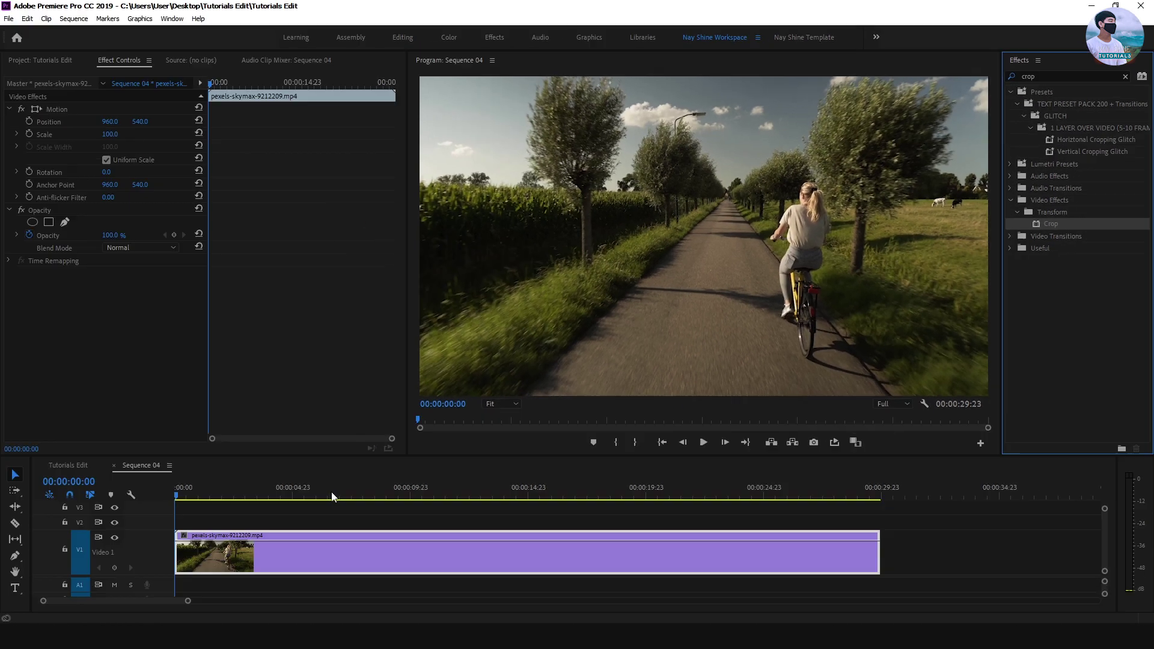
left_click_drag(331, 492, 296, 550)
left_click(84, 273)
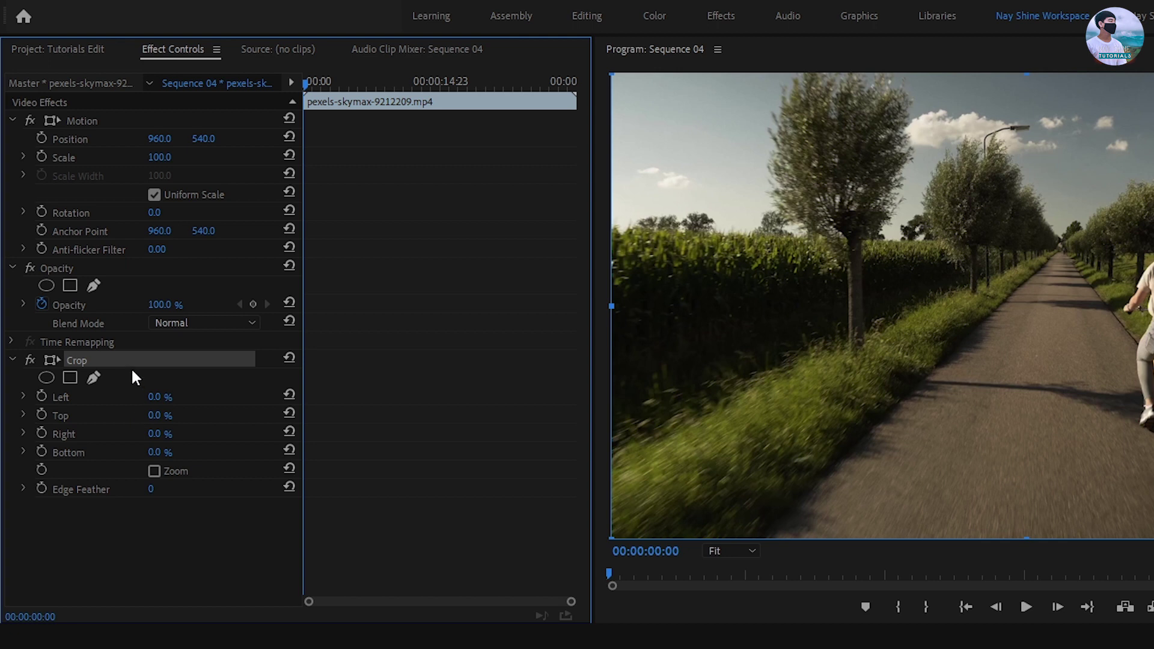
left_click(136, 549)
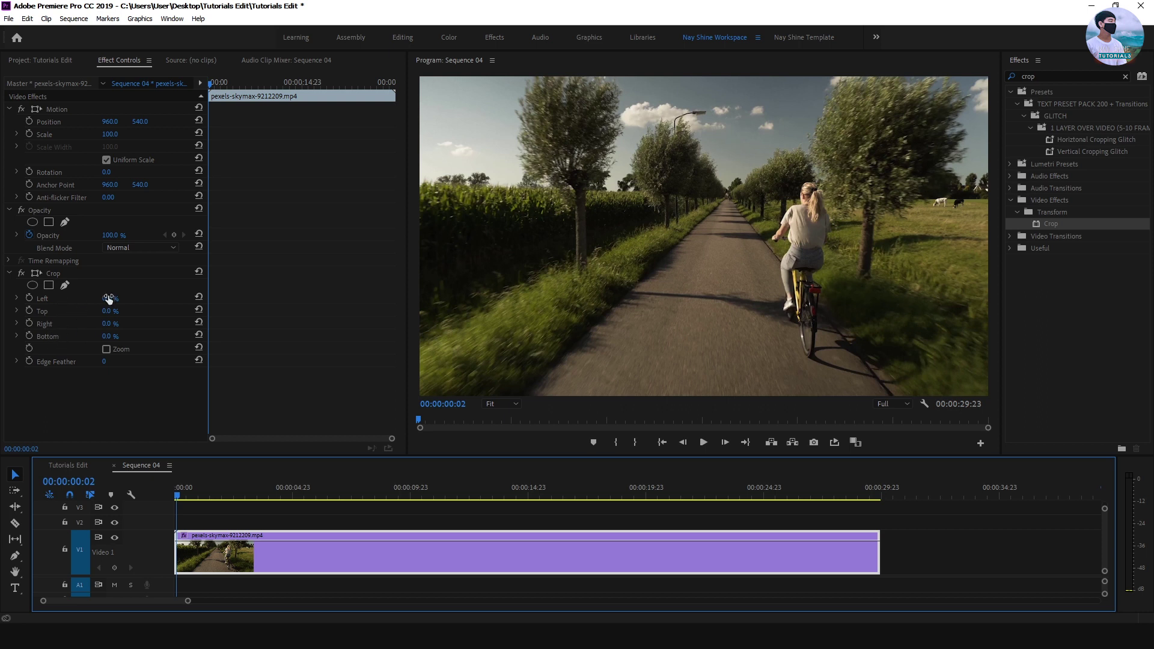
- Try cropping the left side of the clip to 45%, and return the Left value to 0%
left_click(68, 273)
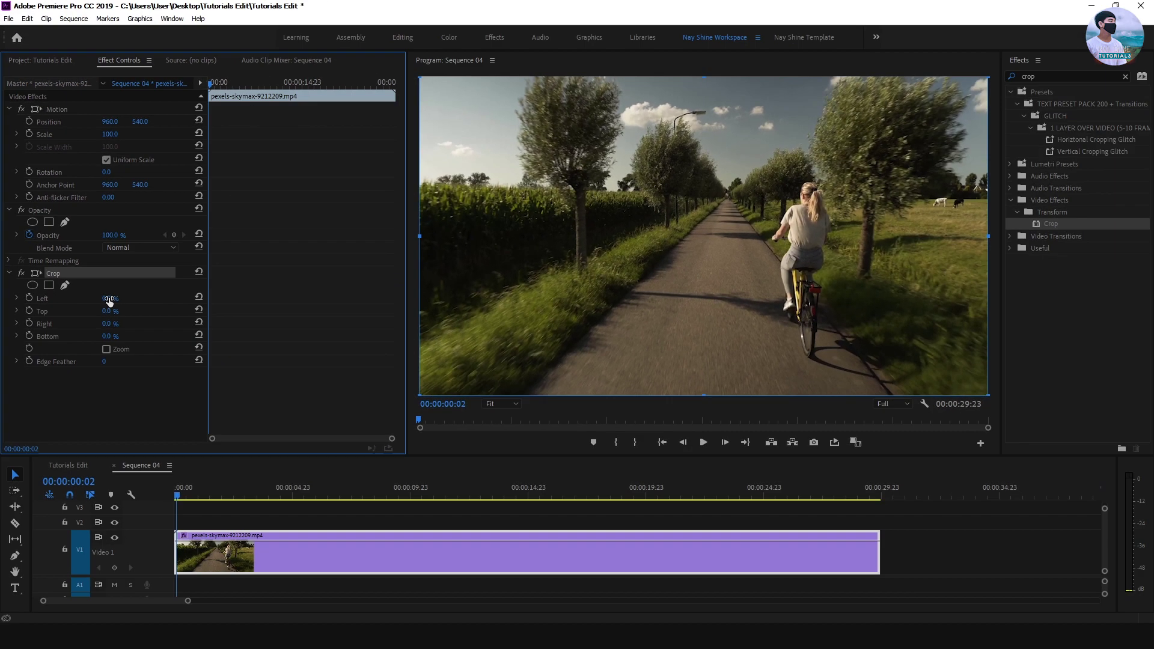
left_click_drag(157, 400, 277, 399)
left_click_drag(111, 298, 116, 299)
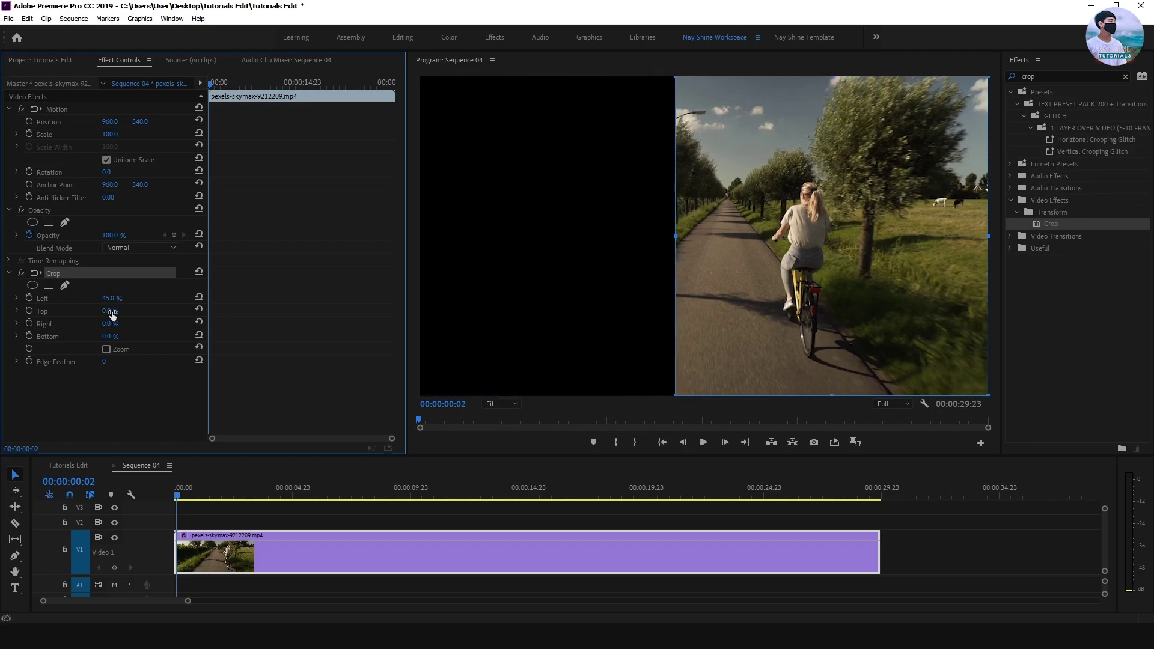
left_click_drag(115, 300, 23, 337)
left_click_drag(112, 304, 36, 304)
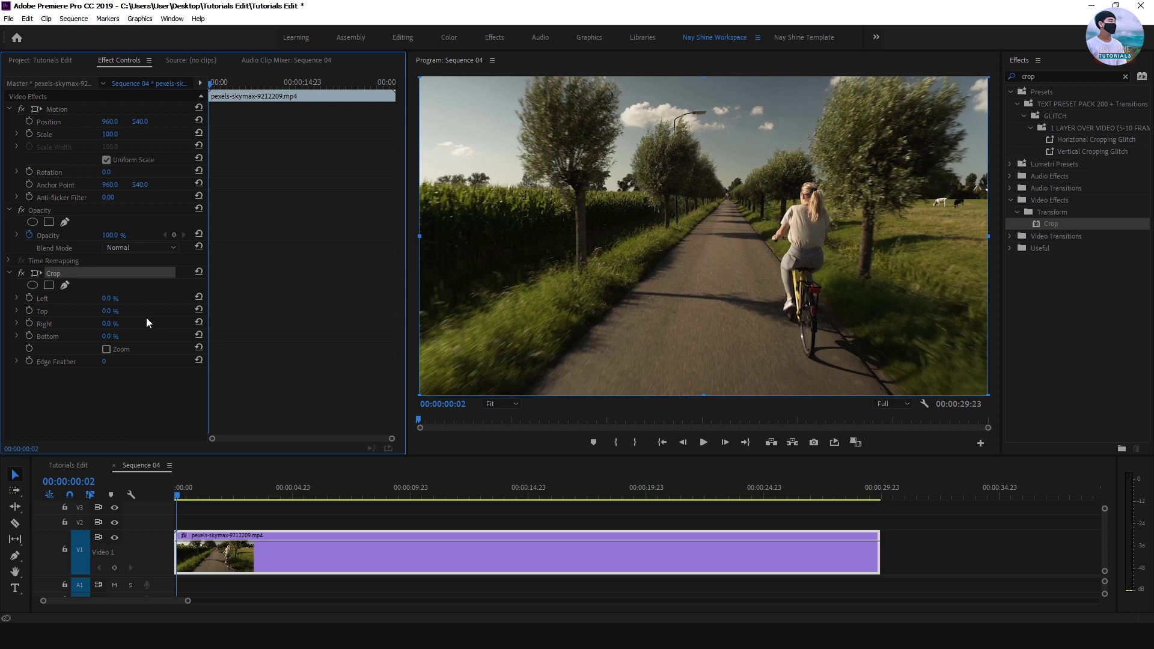
- Set the Crop effect's Top and Bottom values to 50% each
left_click(81, 312)
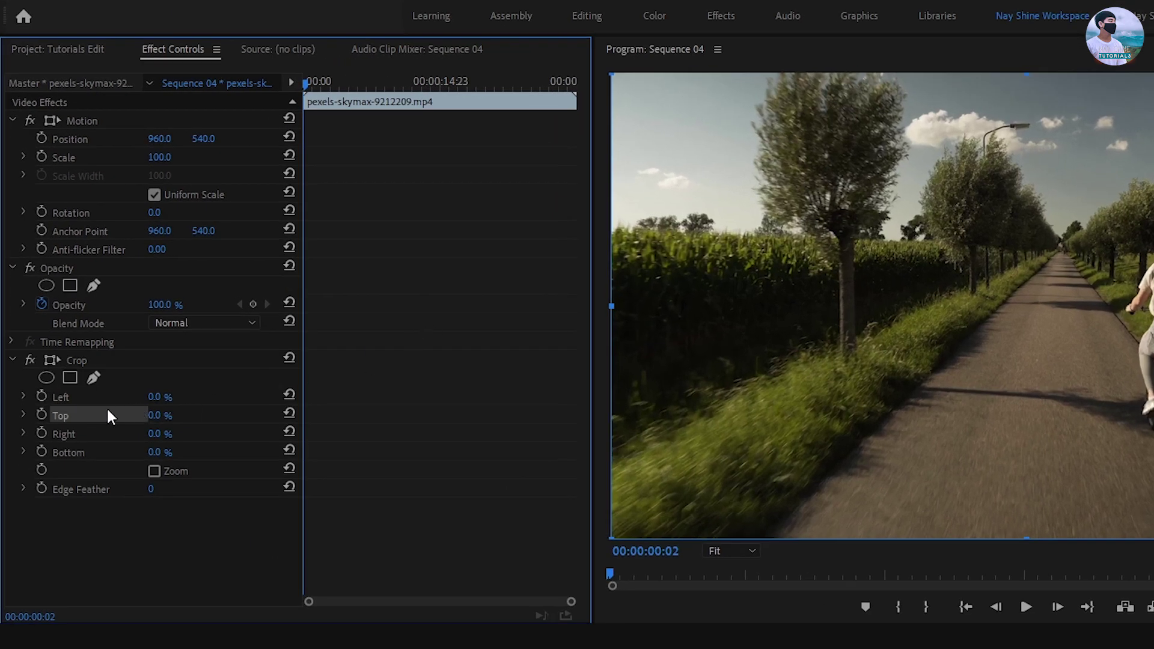
left_click(86, 457)
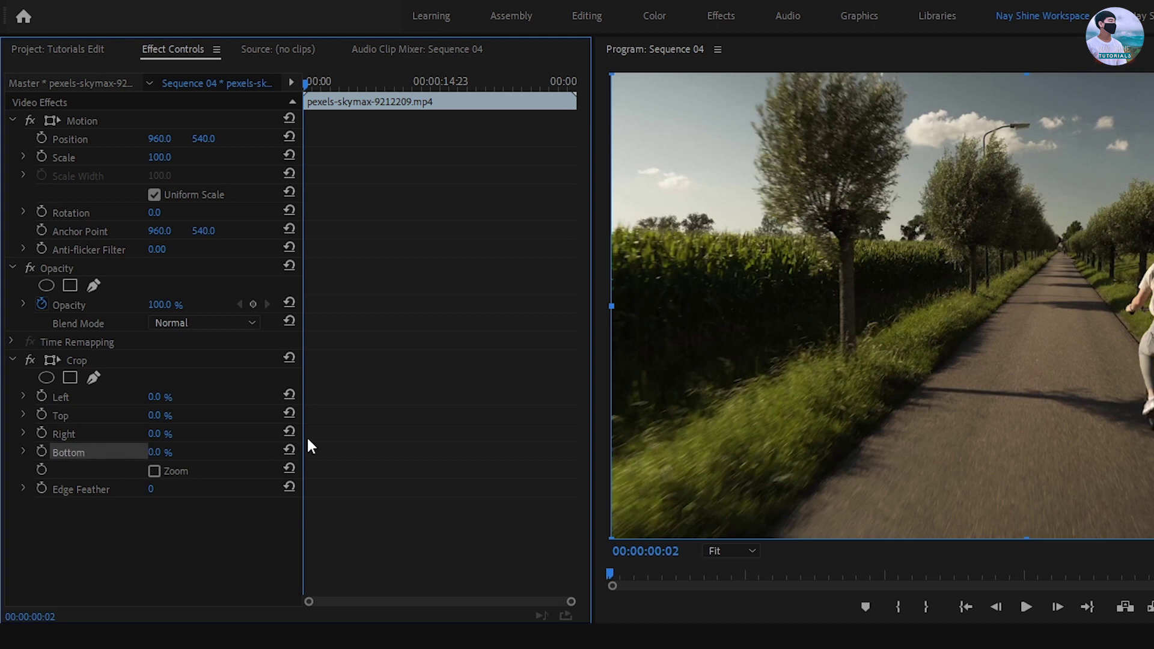
left_click(155, 415)
type("50")
key("Return")
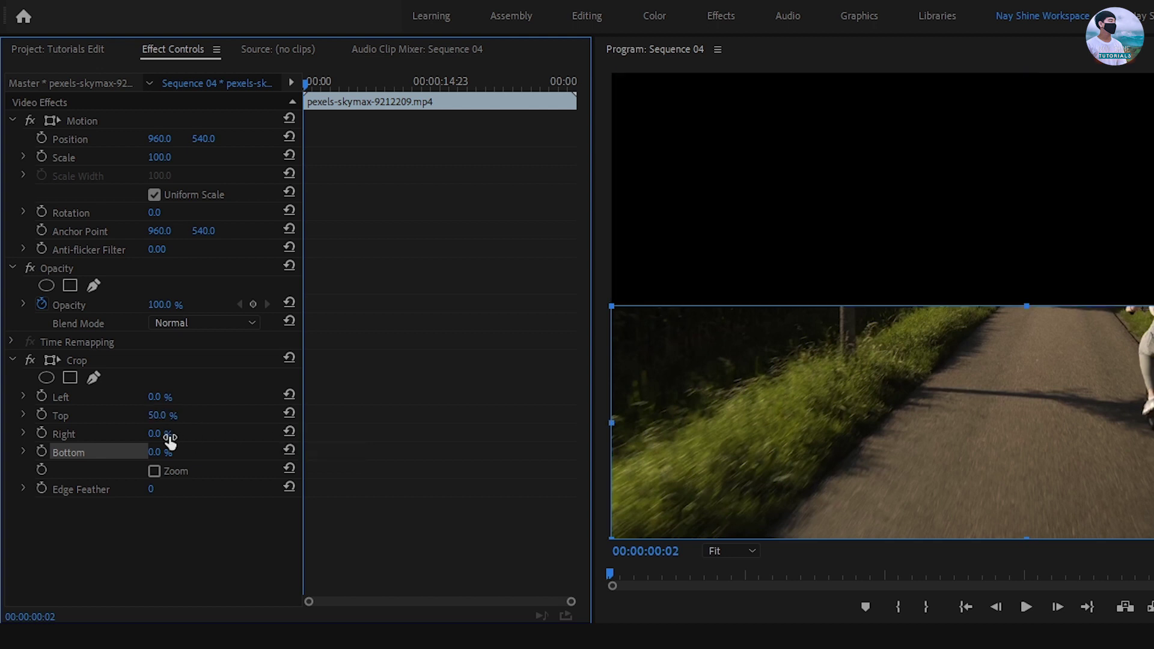
left_click(155, 452)
type("50")
key("Return")
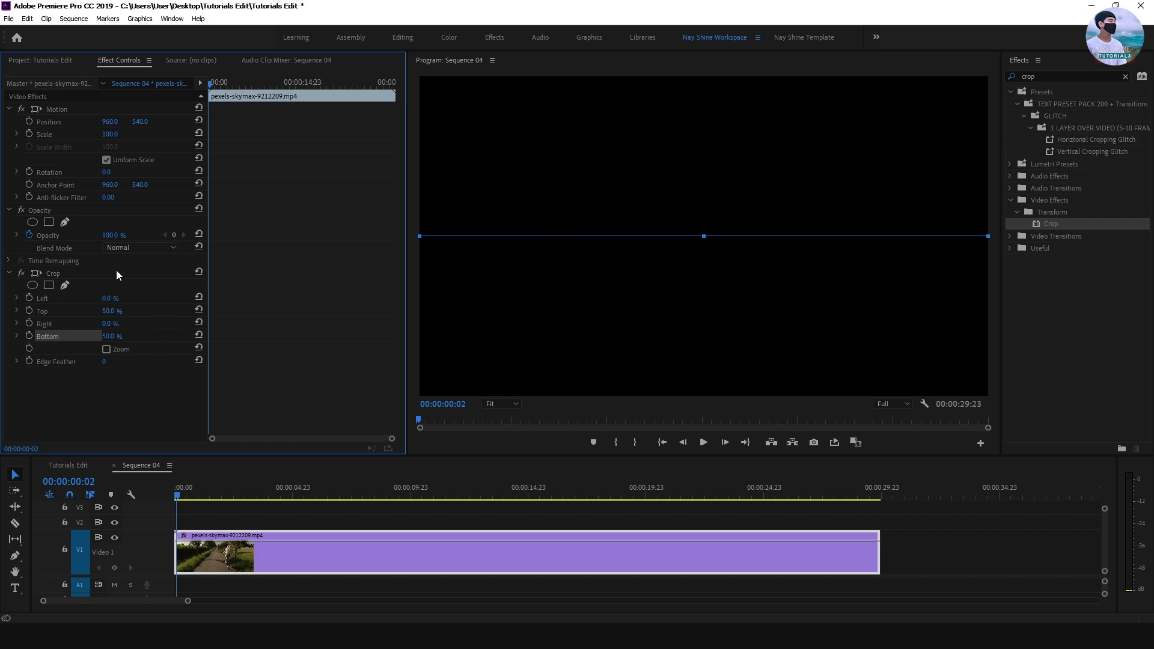
- Enable keyframe animation for the Crop effect's Top and Bottom values and return the playhead to the clip's start
left_click(66, 301)
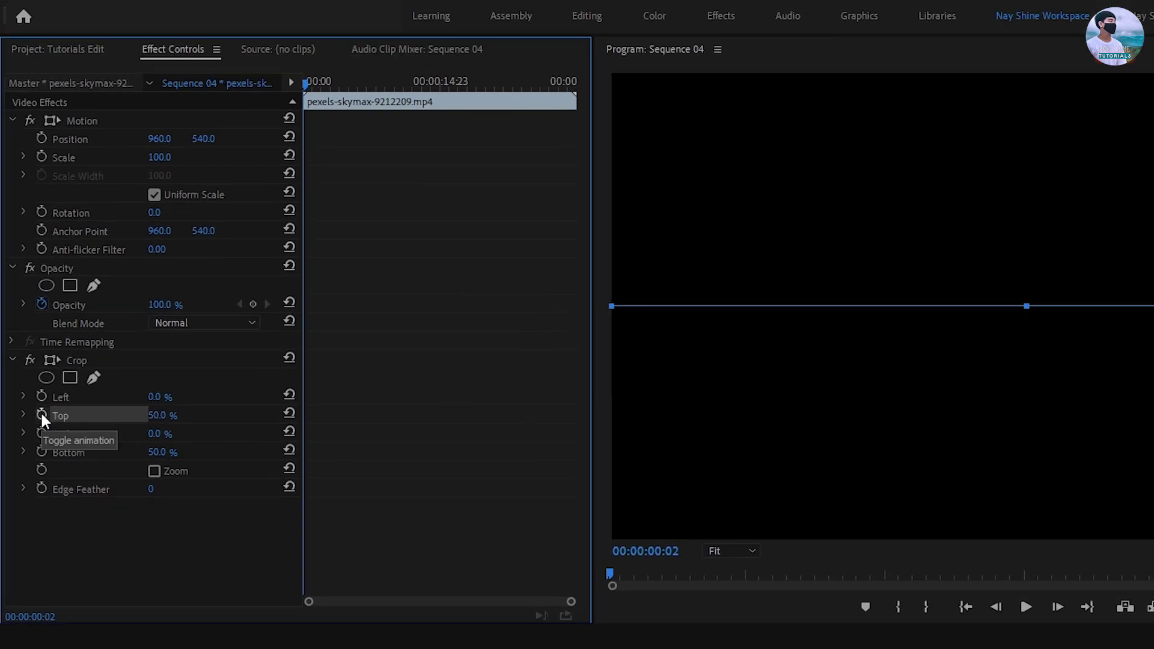
left_click(42, 416)
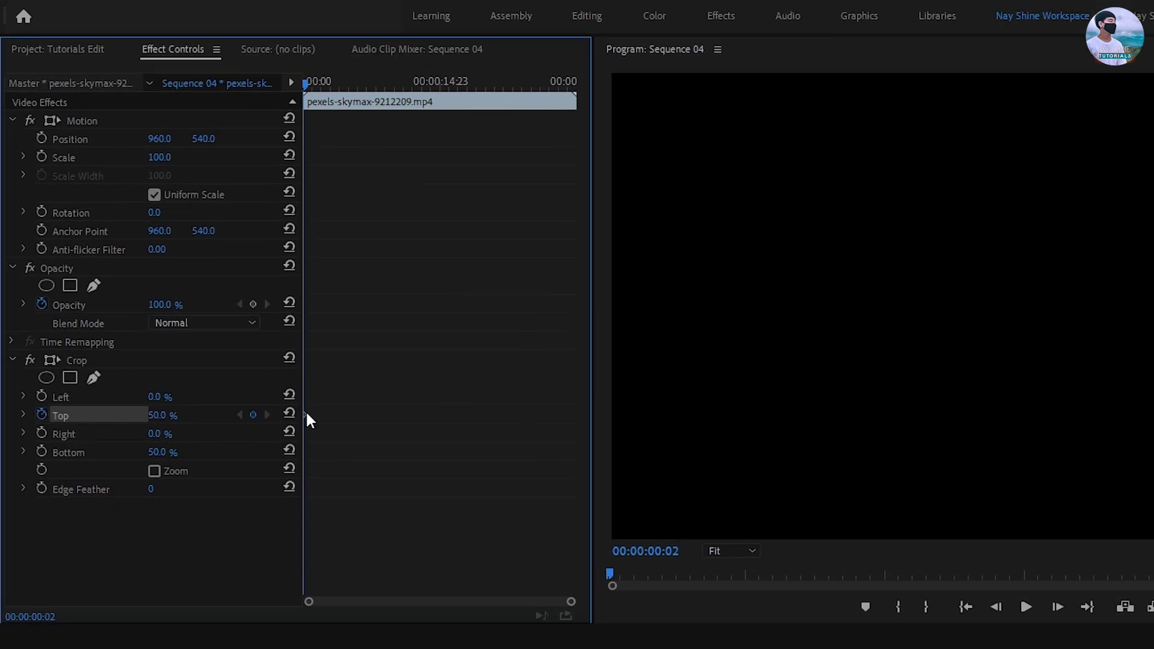
left_click(41, 452)
left_click_drag(312, 86, 289, 77)
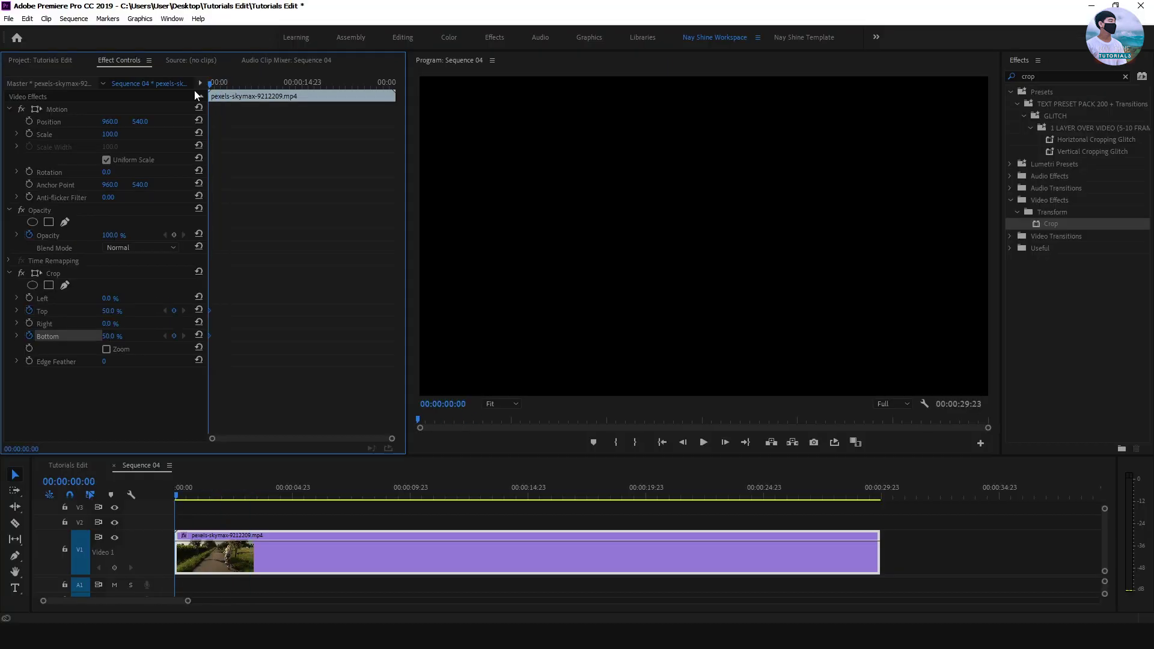
- Advance the playhead to 00:00:00:10 and set the Crop effect's Top and Bottom values to 0% there
key("equal")
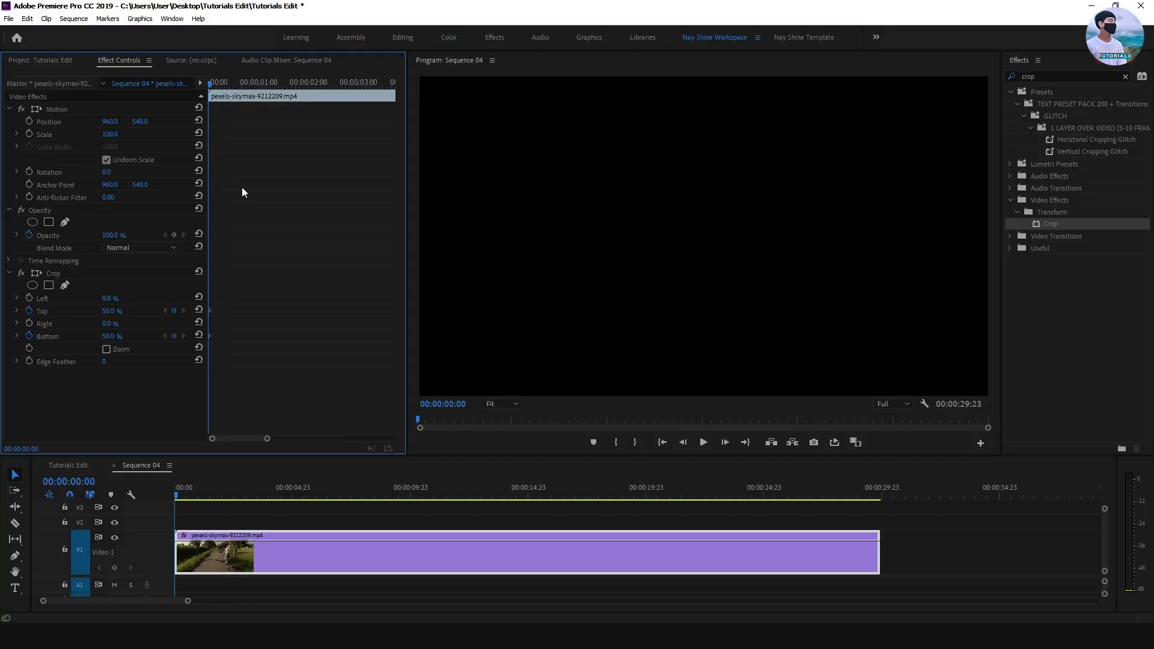
key("Right")
key("Right")
key("Right")
key("Right")
key("Right")
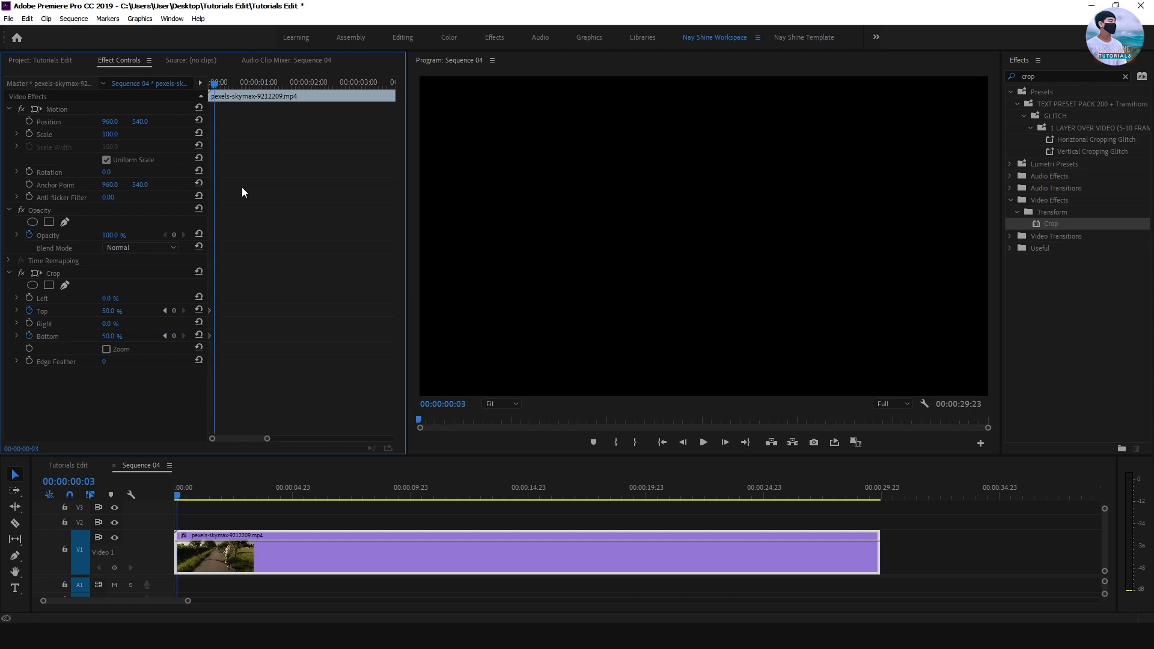
key("Right")
key("Right")
key("Right")
key("Right")
key("Right")
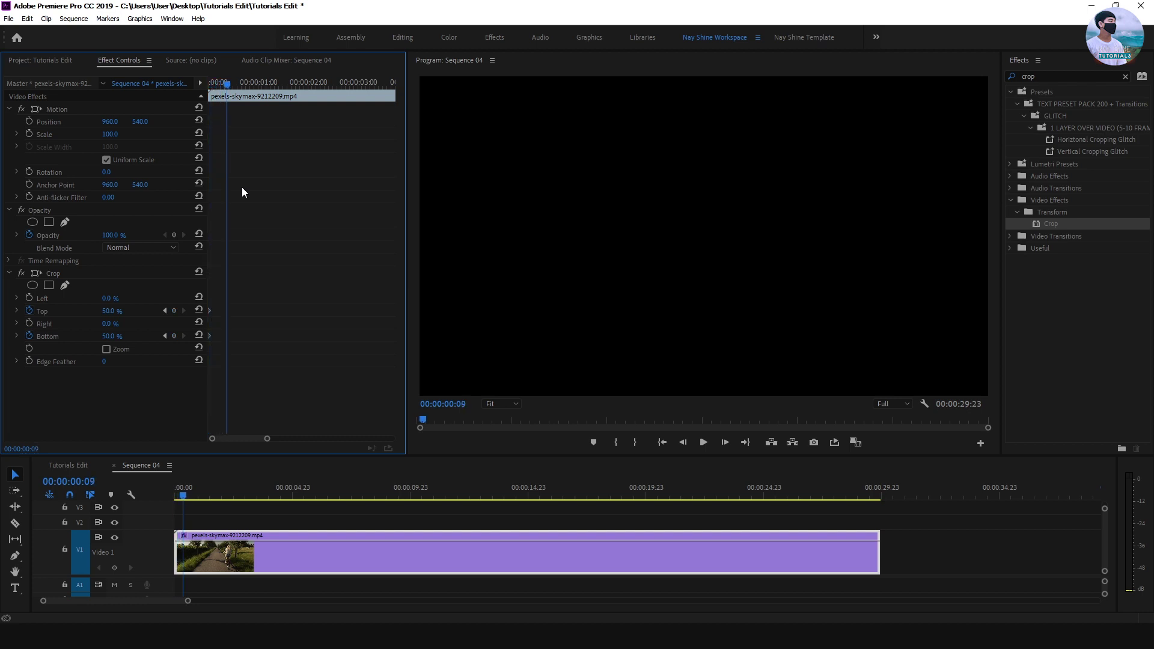
left_click(112, 310)
type("0")
key("Return")
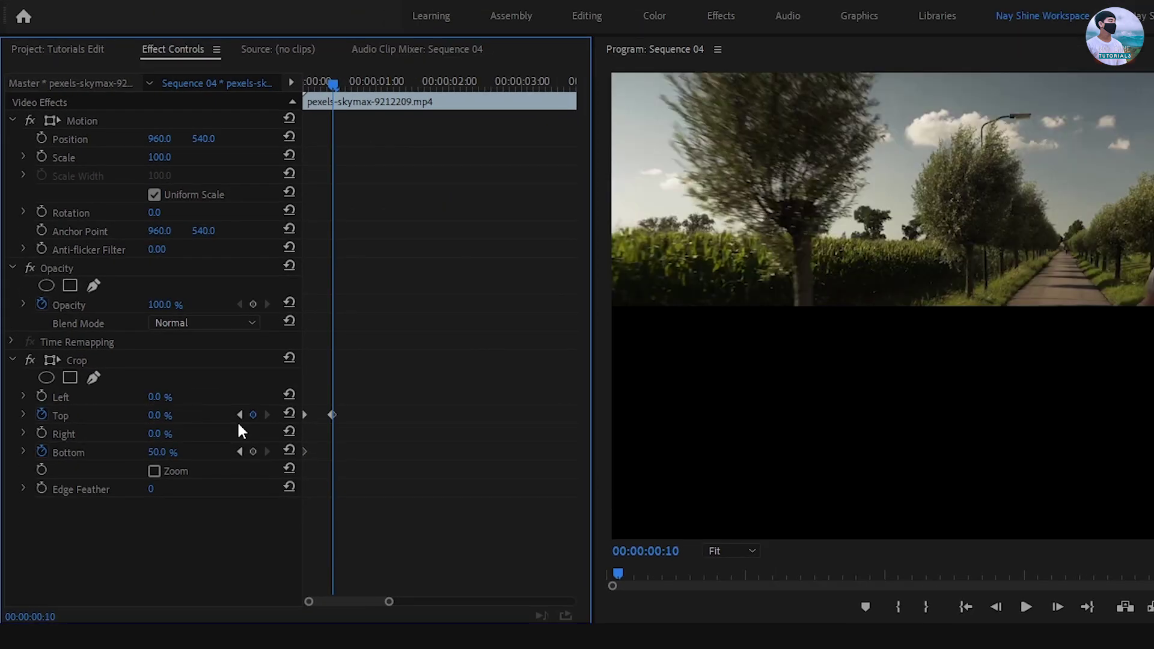
left_click(161, 452)
type("0")
key("Return")
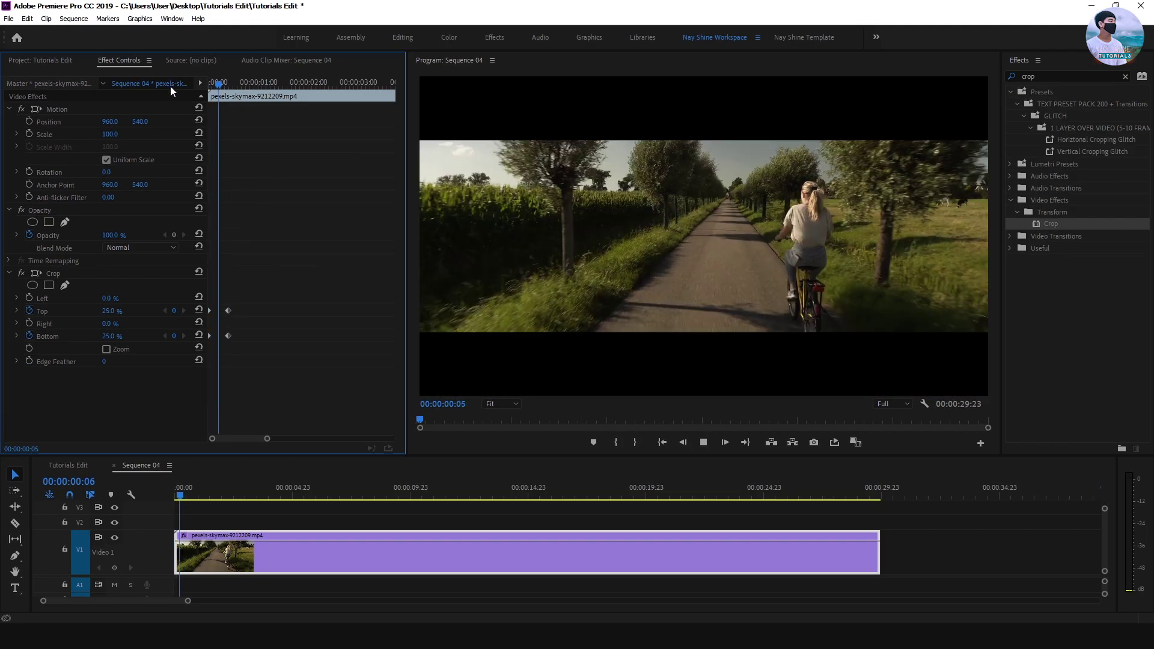
- Move the ending Top and Bottom crop keyframes to about one second and play back the opening reveal
key("space")
left_click_drag(246, 84, 201, 95)
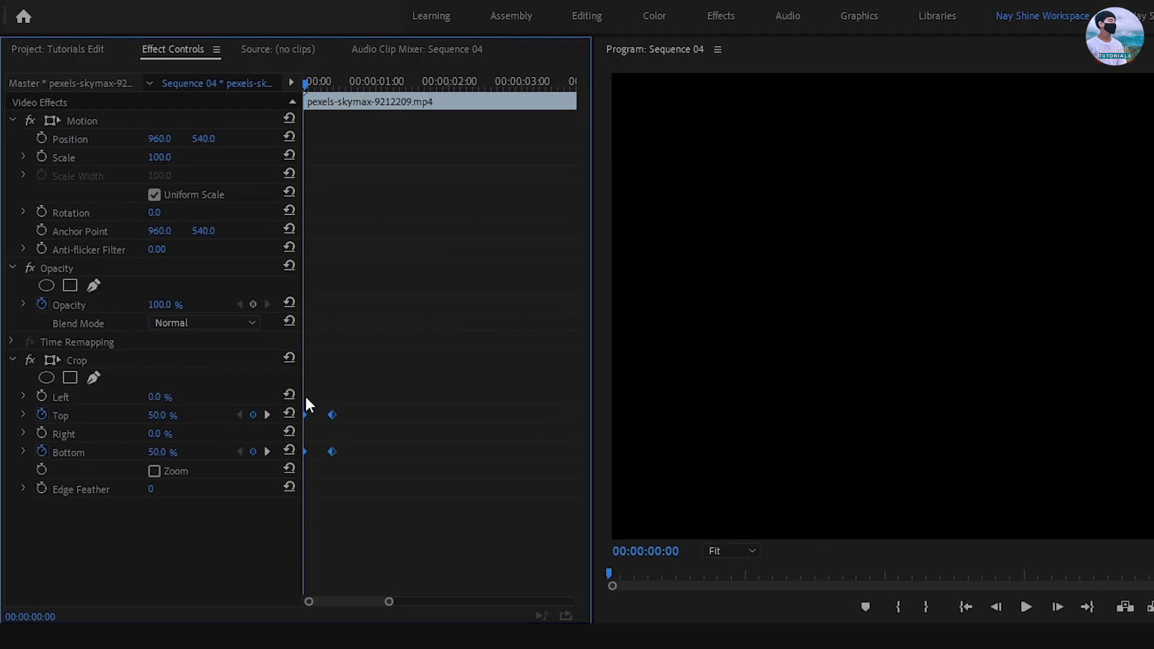
left_click_drag(350, 479, 377, 414)
key("space")
key("space")
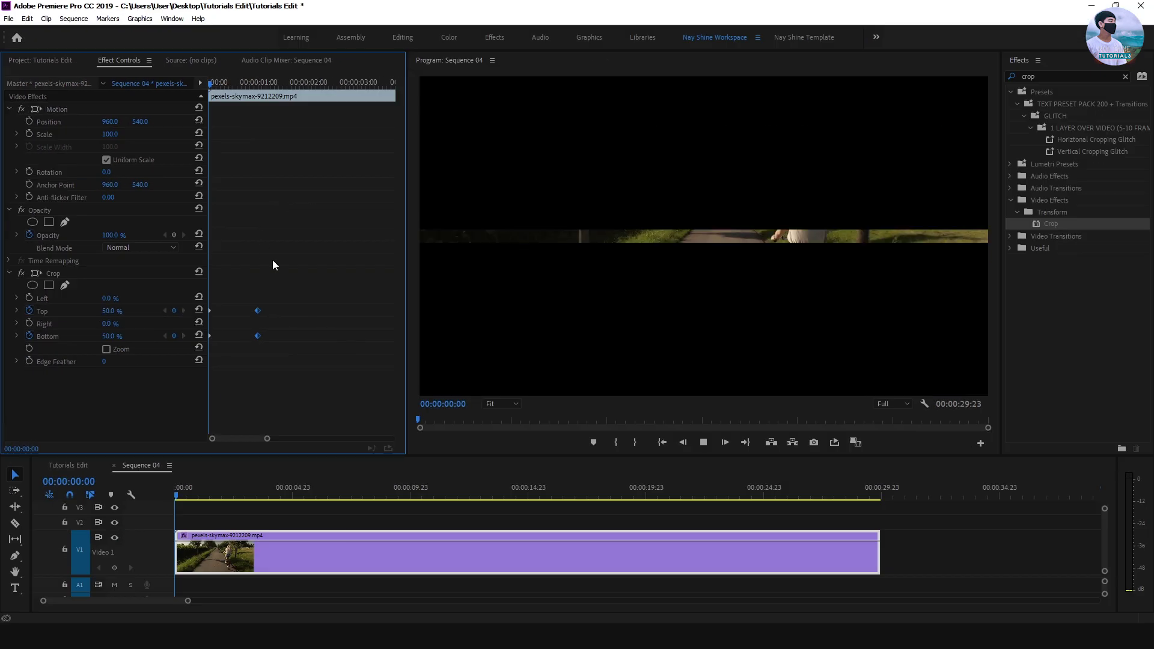
key("space")
- Slow the reveal by moving the ending Top and Bottom keyframes to about 00:00:03:03, and play it from the start
left_click_drag(258, 310, 364, 310)
key("Home")
key("space")
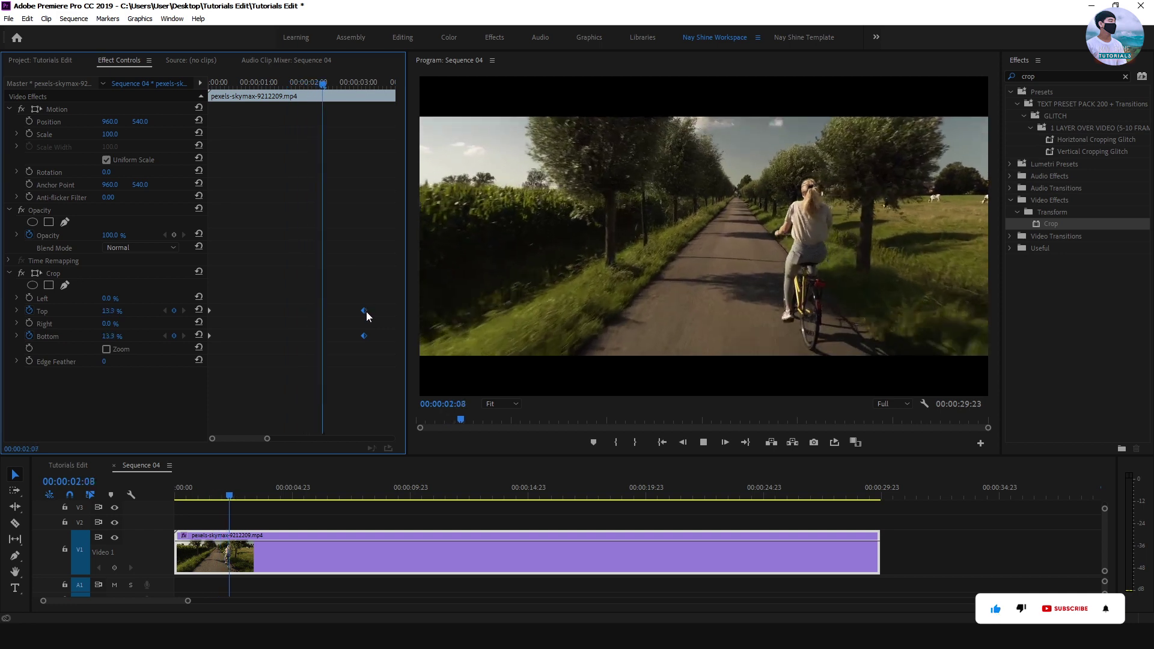
key("space")
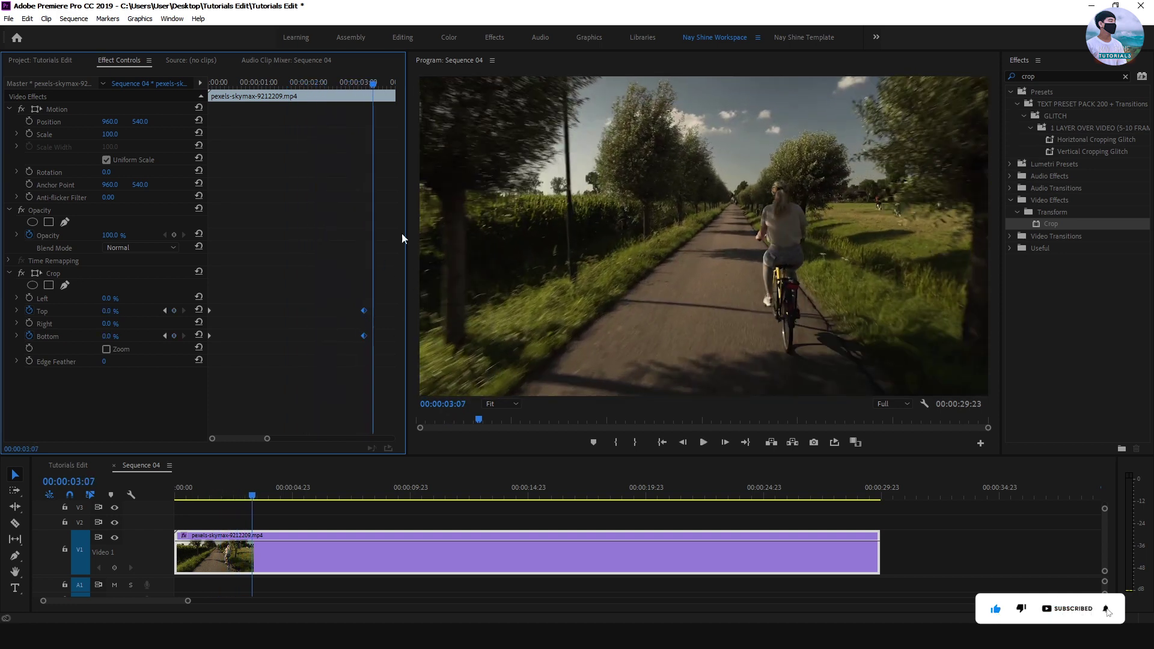
- Set the Crop effect's Top and Bottom values to 12% at the ending keyframes, at 00:00:03:03
left_click_drag(211, 83, 373, 85)
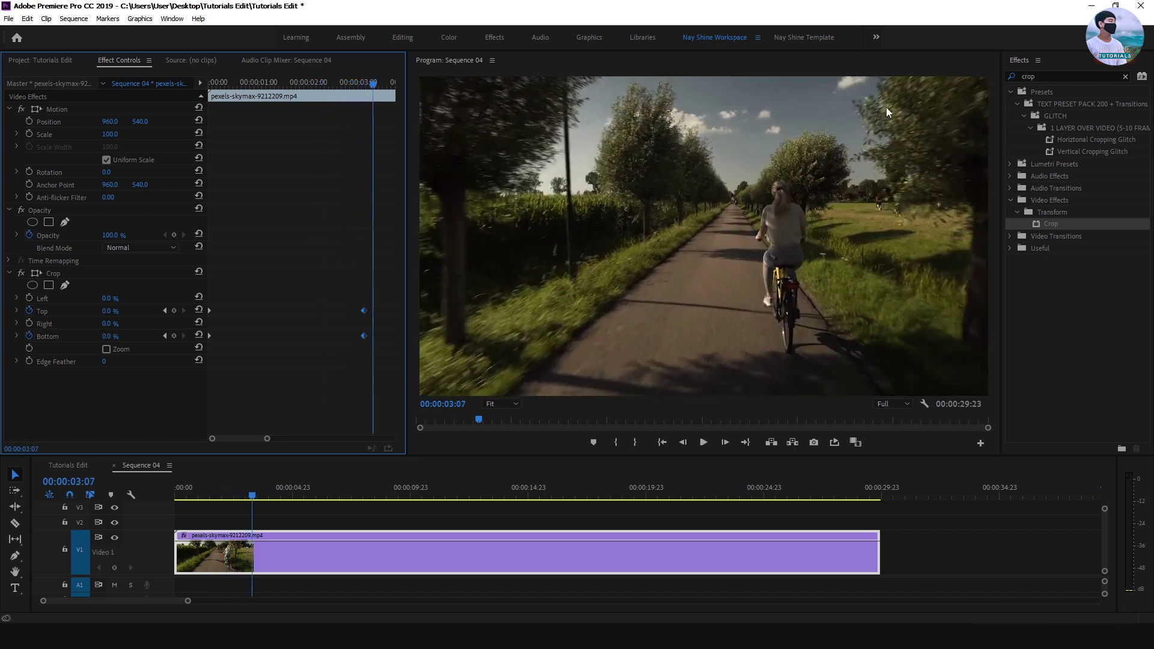
left_click(363, 84)
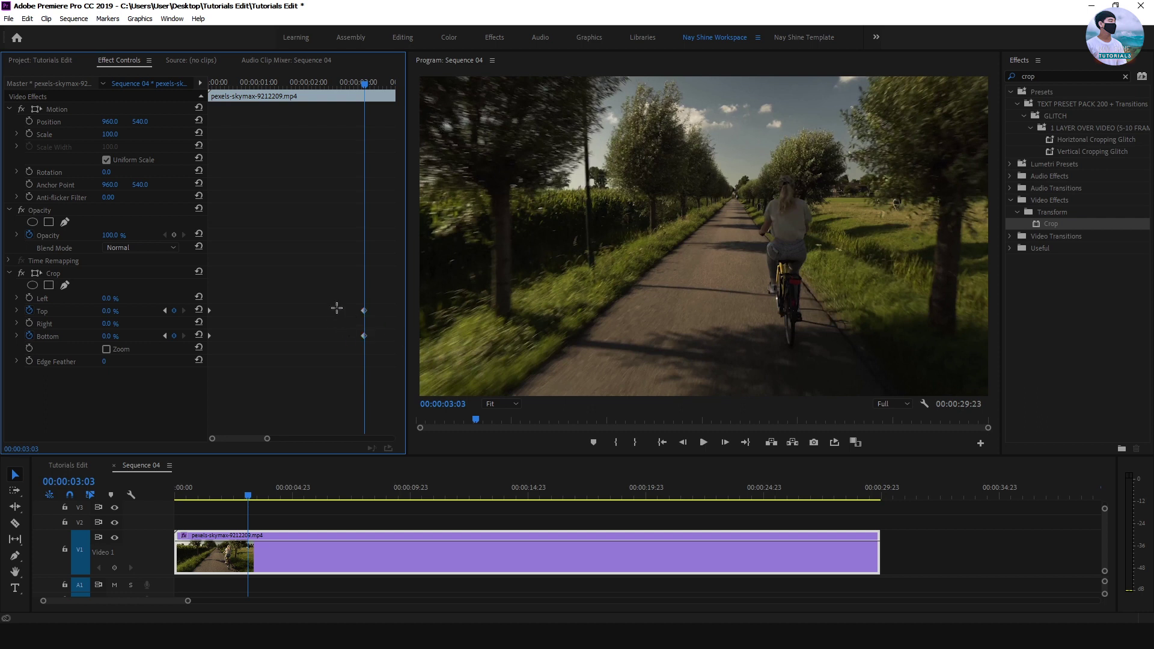
left_click(108, 311)
type("12")
key("Return")
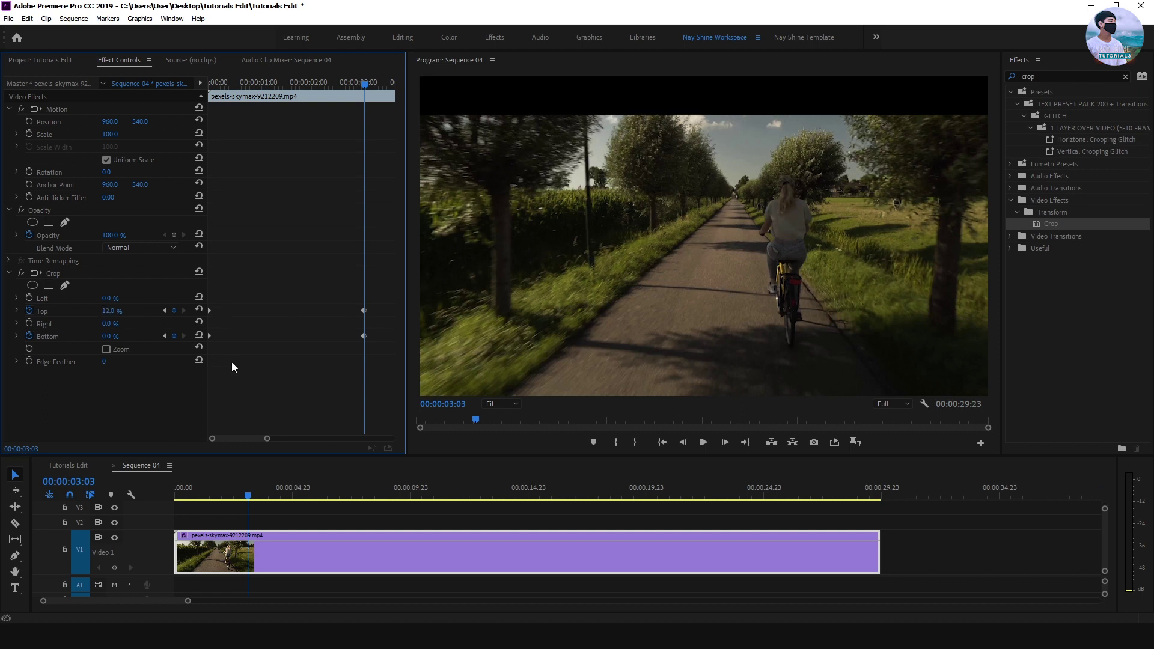
left_click(109, 336)
type("12")
key("Return")
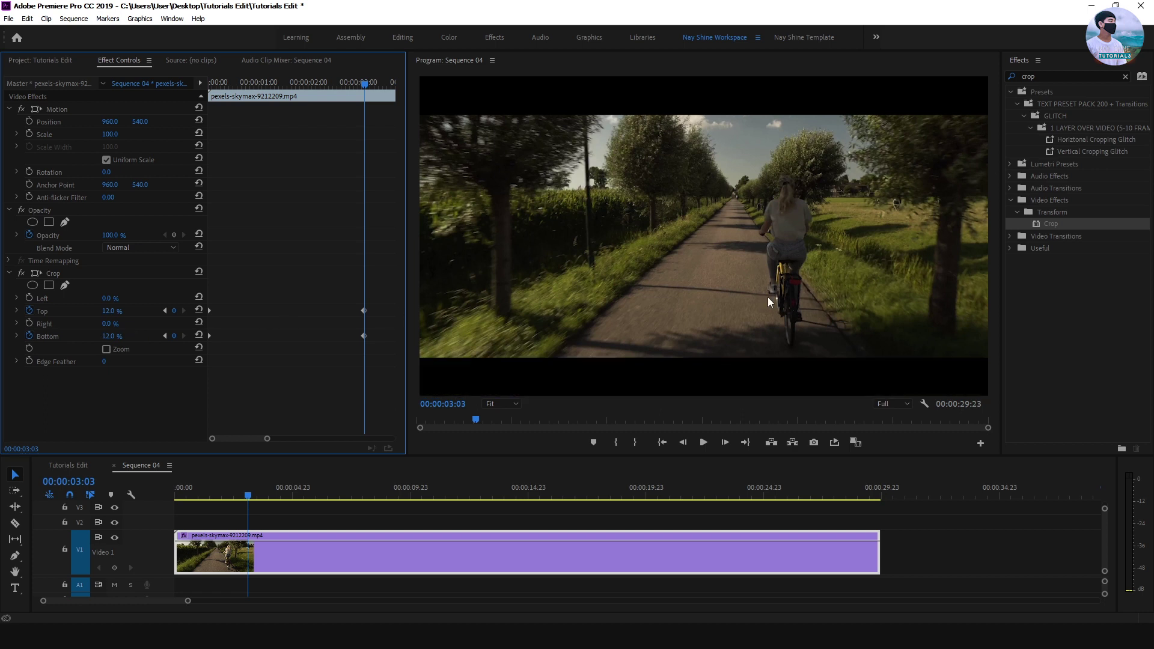
- Play the sequence from the start to review the opening of the cinematic bars
left_click_drag(237, 88, 112, 79)
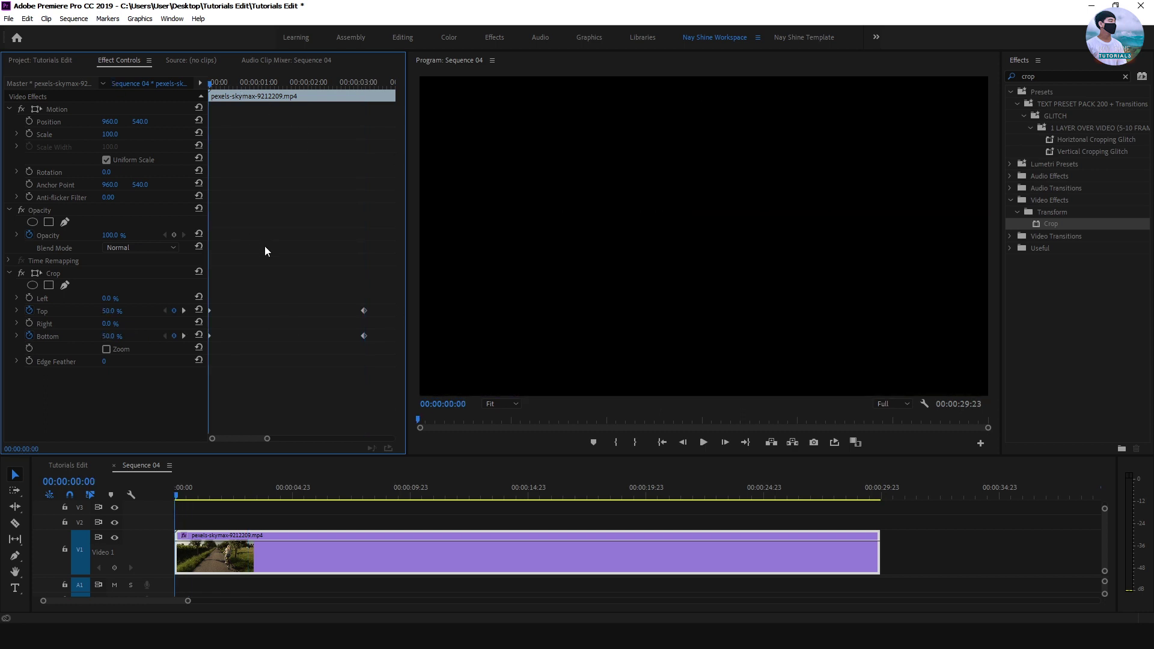
key("space")
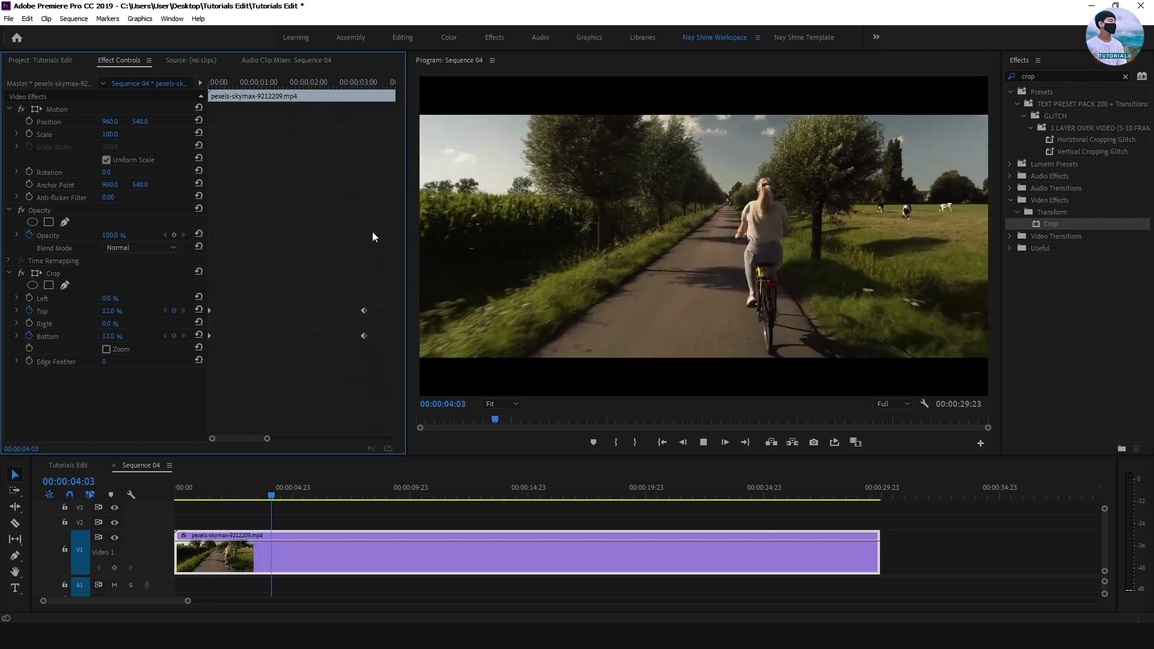
left_click_drag(251, 82, 210, 82)
key("minus")
key("minus")
key("minus")
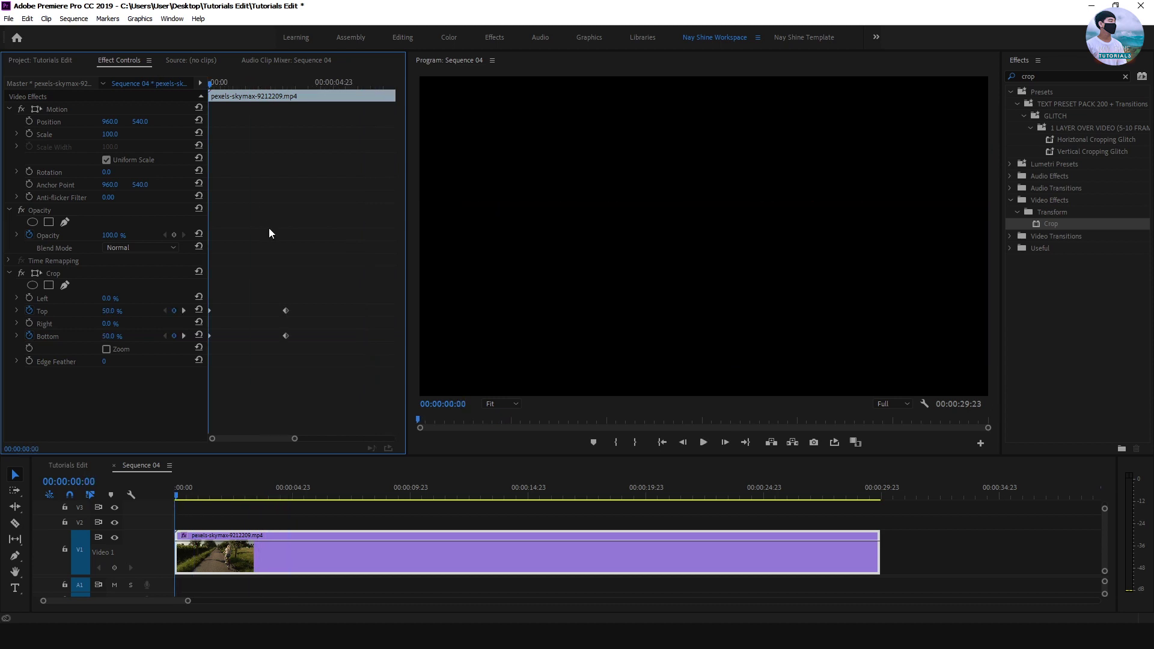
key("space")
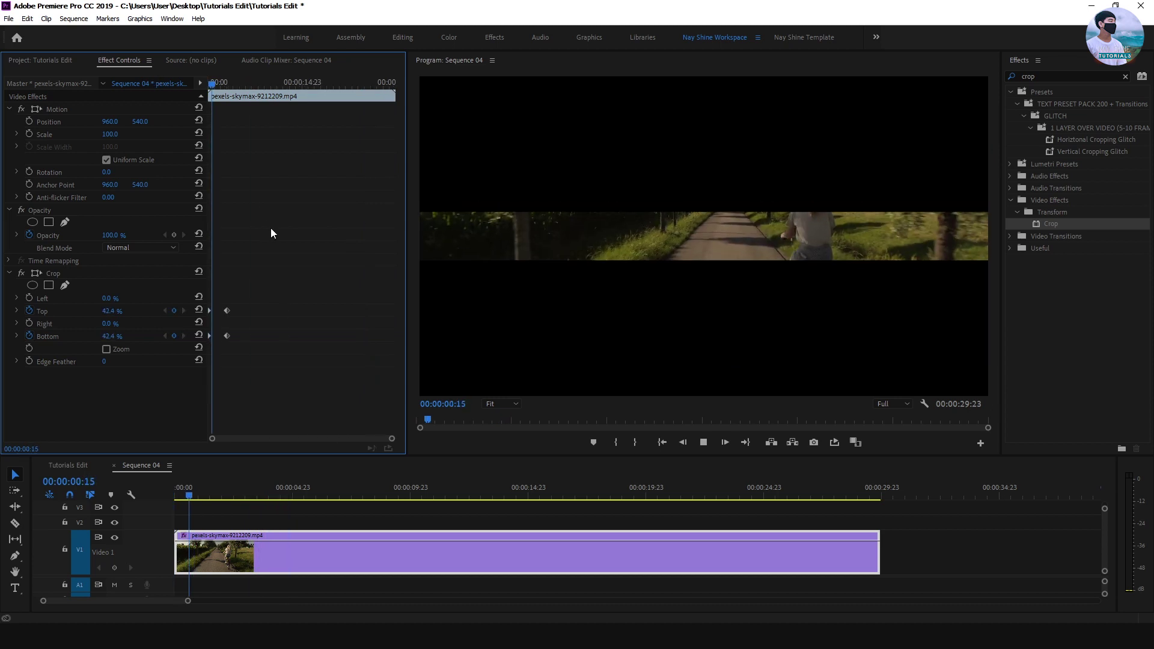
key("space")
- Add Top and Bottom crop keyframes that hold the current bars at 00:00:22:18
left_click_drag(205, 84, 353, 75)
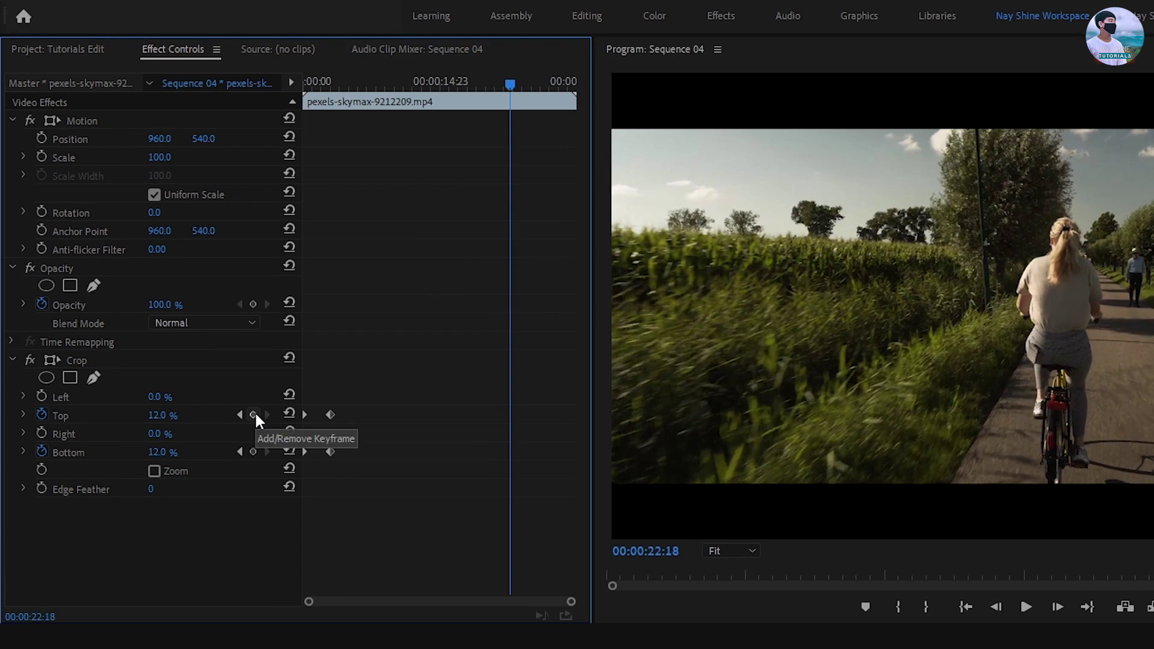
left_click(253, 415)
left_click(253, 451)
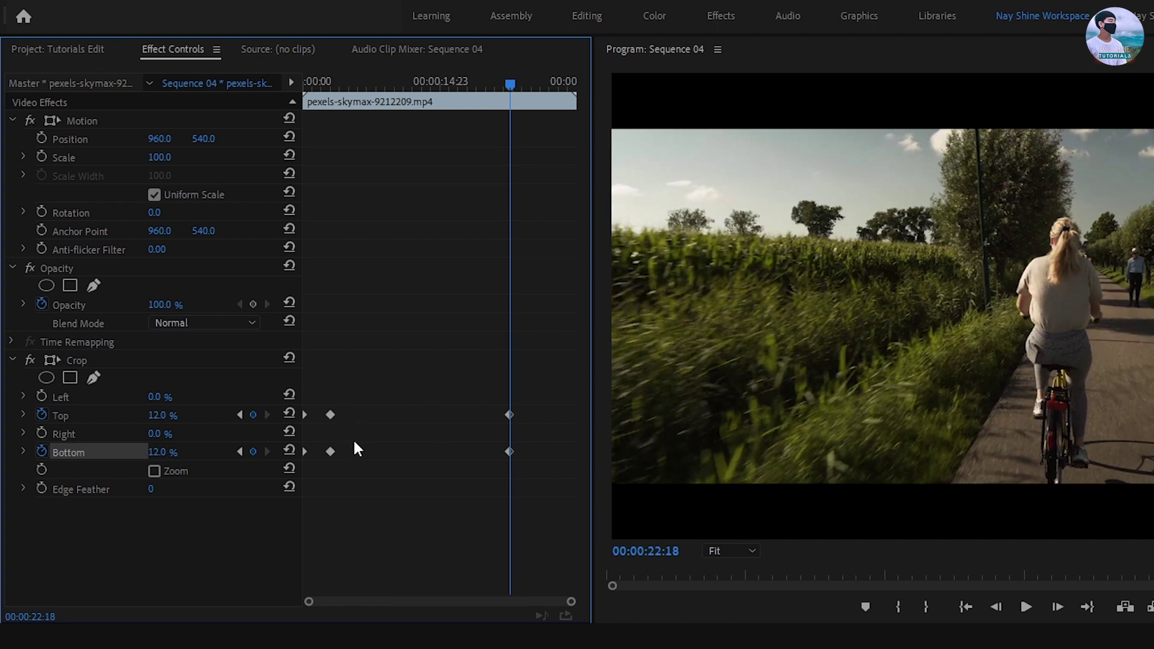
- Set the Crop effect's Top and Bottom values to 50% at 00:00:26:01 to close the bars
left_click_drag(514, 81, 541, 88)
left_click(157, 415)
type("50")
key("Return")
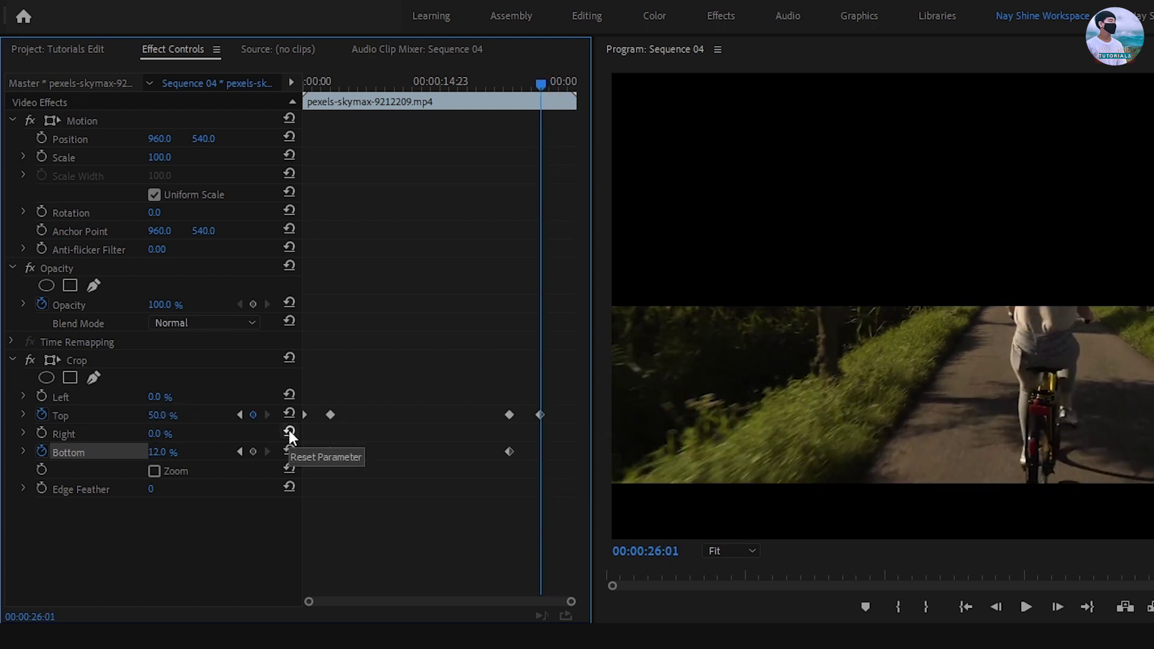
left_click(159, 452)
type("50")
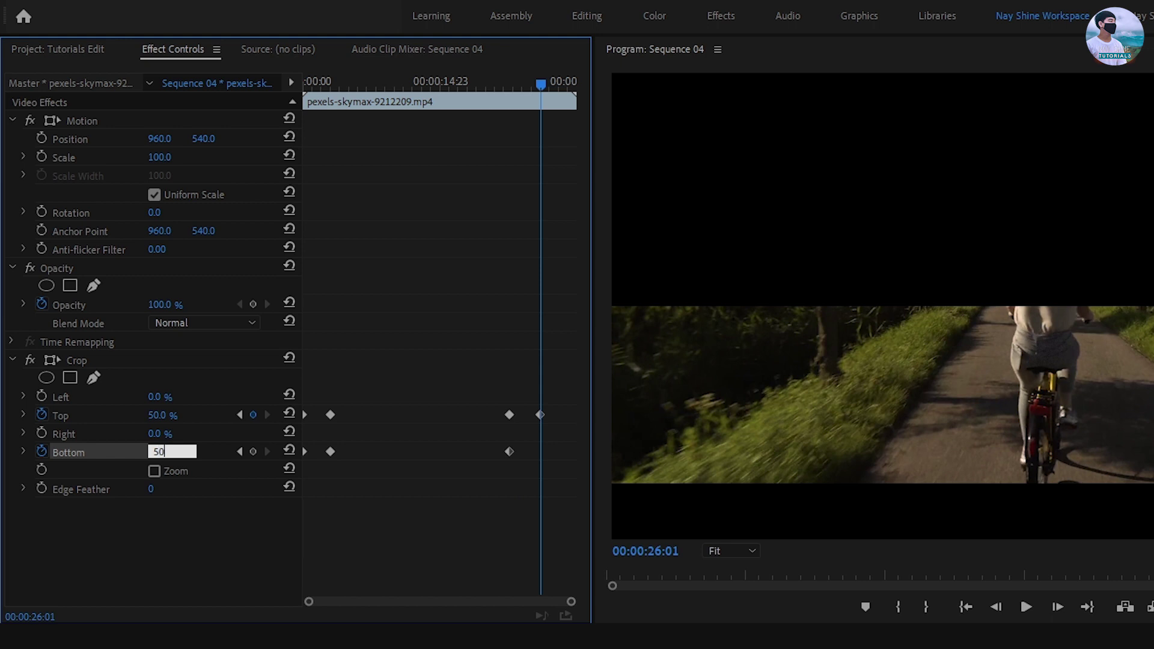
key("Return")
- Play back the closing of the bars near the clip's end and the opening at its start to review both animations
left_click(478, 90)
key("space")
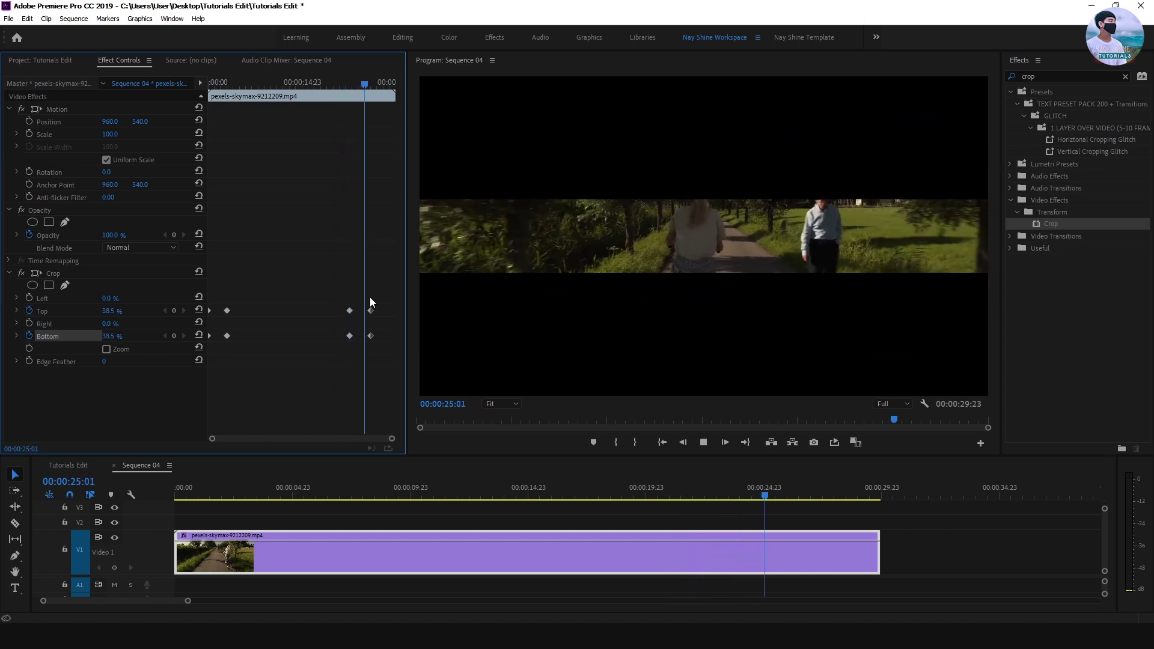
mouse_move(252, 84)
left_mouse_down()
mouse_move(212, 84)
mouse_move(247, 84)
left_mouse_up()
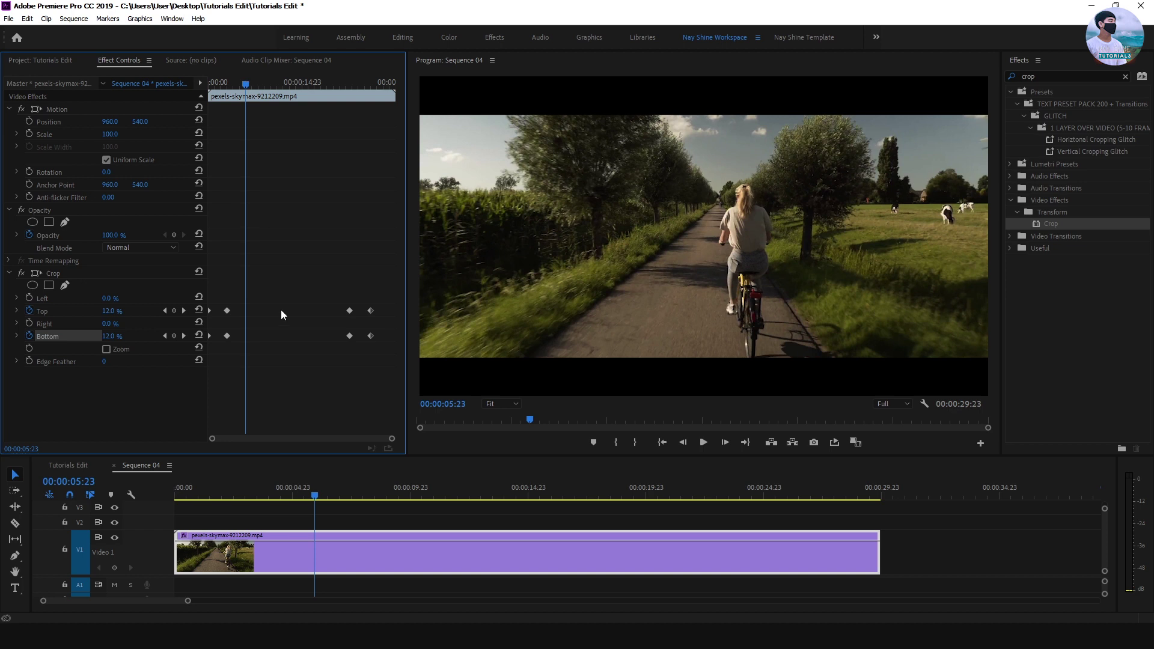
left_click_drag(235, 84, 215, 99)
key("equal")
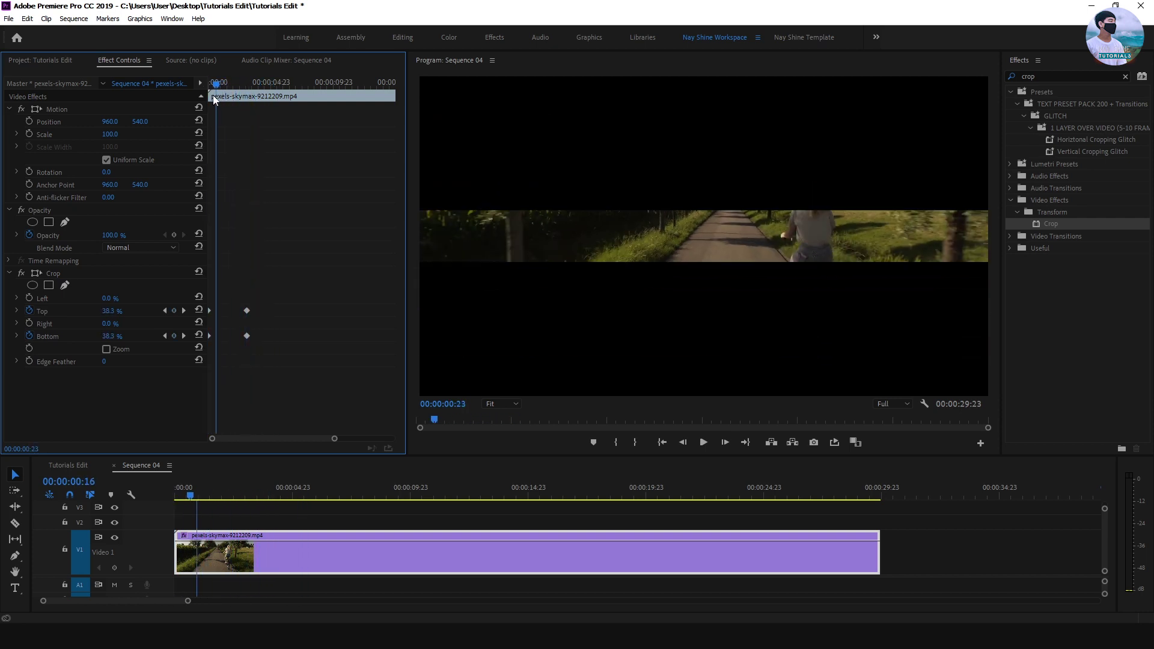
key("space")
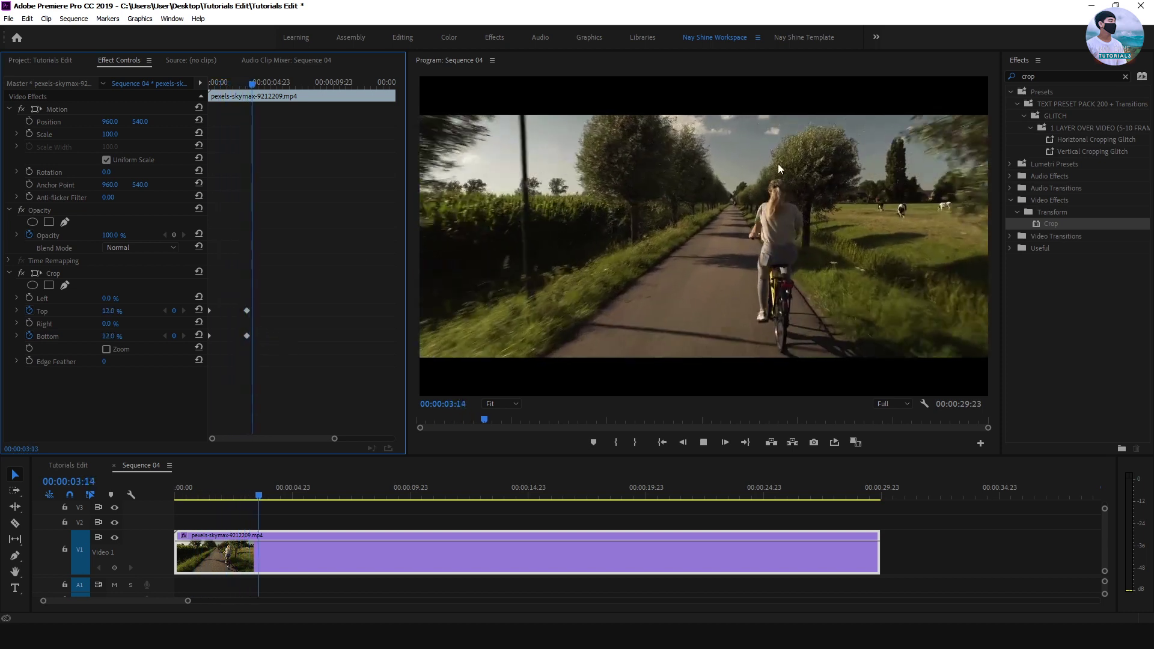
left_click(228, 85)
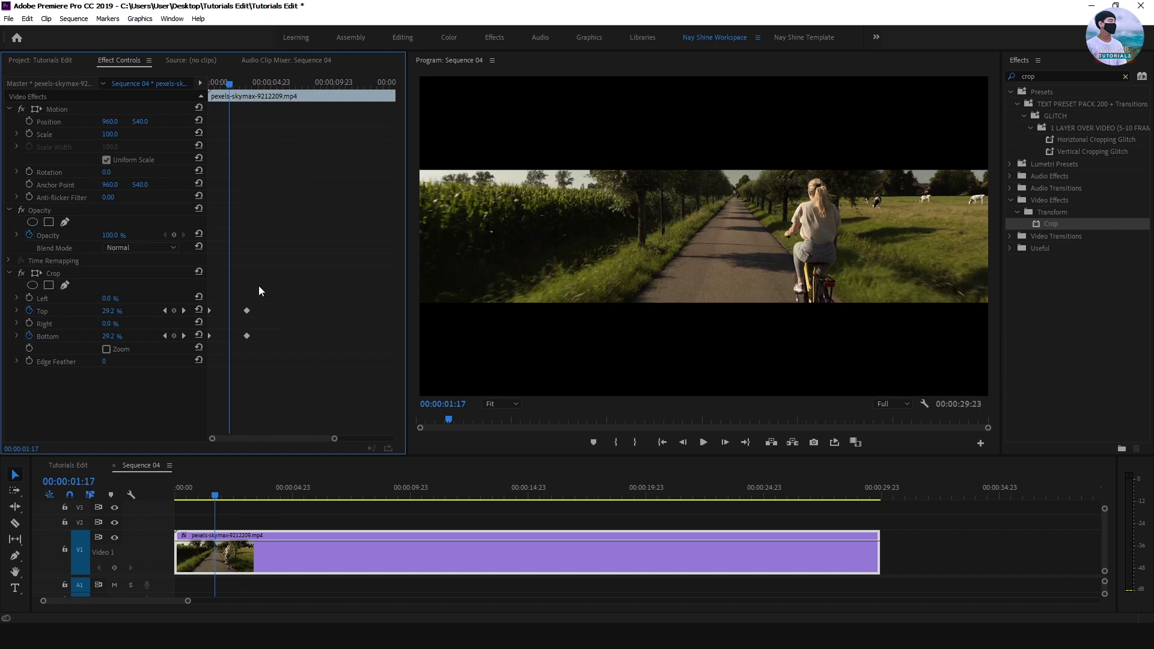
- Apply Ease In to the opening's ending Top and Bottom keyframes and Ease Out to its starting ones
left_click_drag(236, 294, 264, 358)
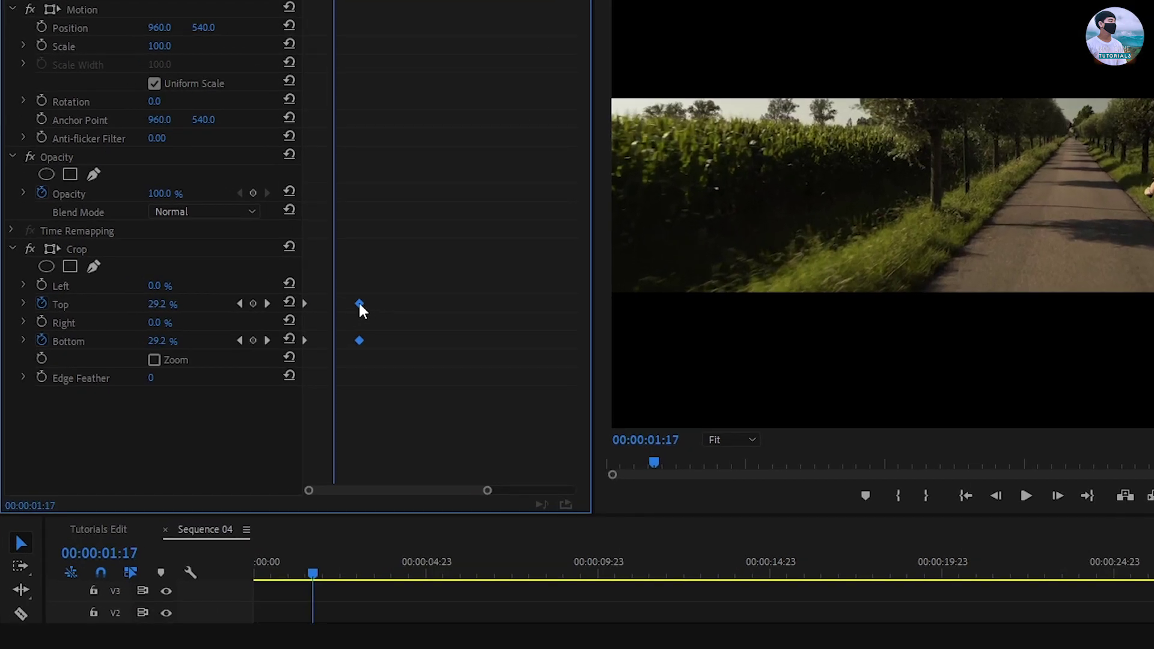
right_click(360, 305)
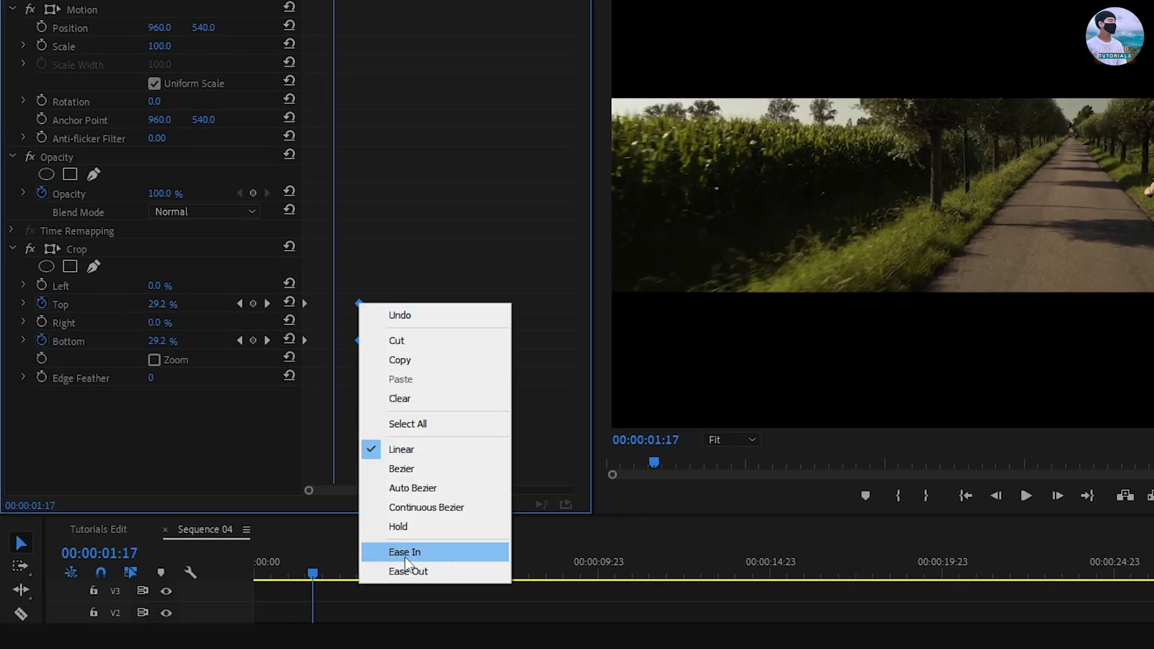
left_click(427, 552)
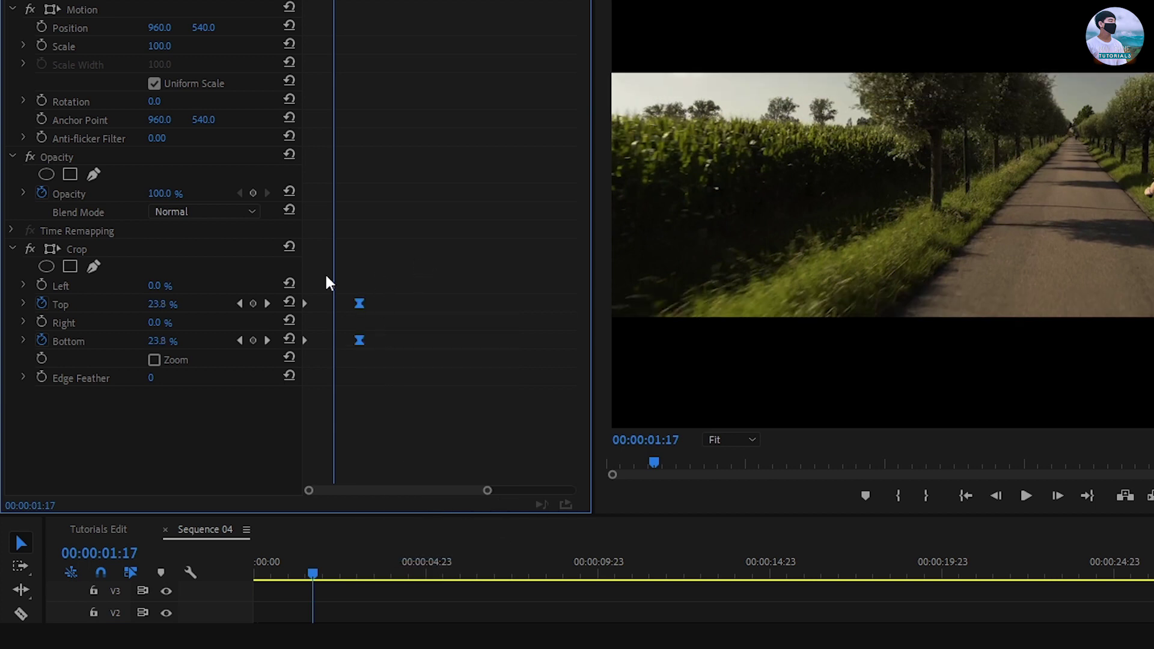
left_click(309, 319)
right_click(305, 304)
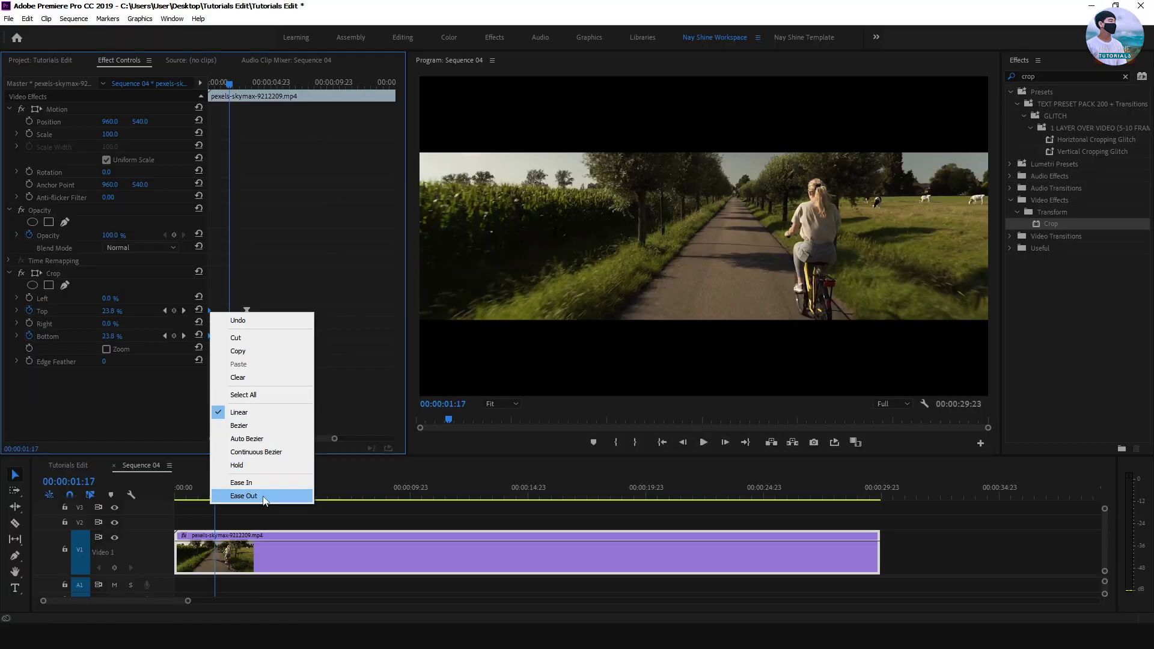
left_click(265, 501)
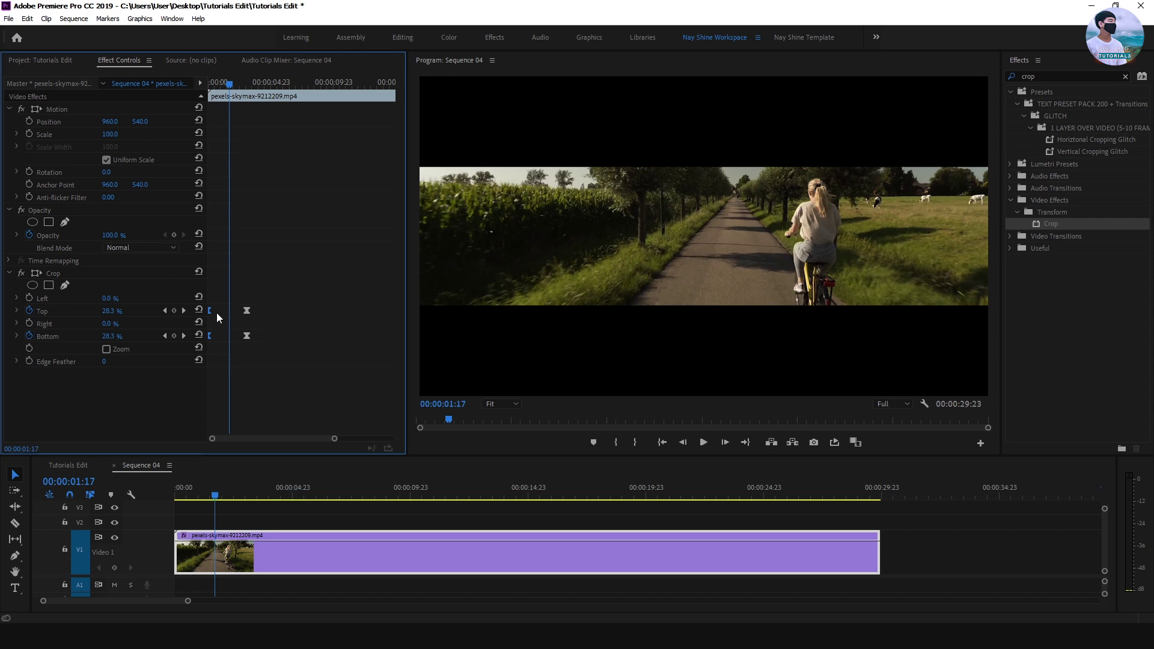
- Stretch the incoming velocity handles of the opening's ending Top and Bottom keyframes toward the starting keyframes for a fast start and slow finish
left_click(17, 311)
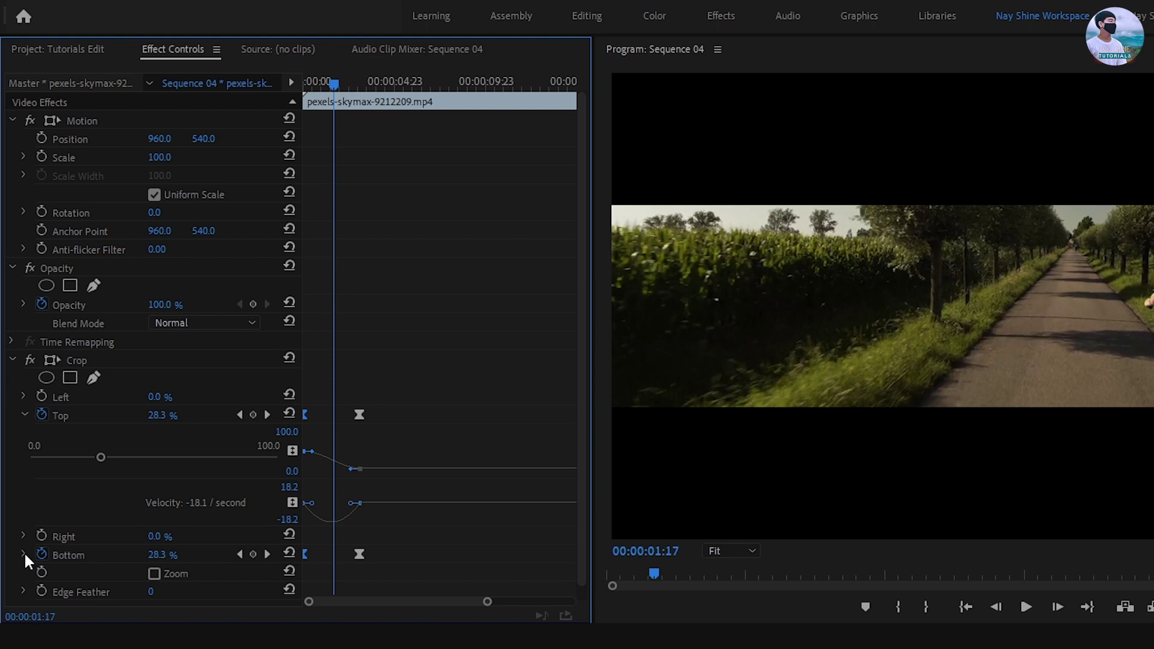
left_click(24, 552)
scroll(390, 360, "down", 2)
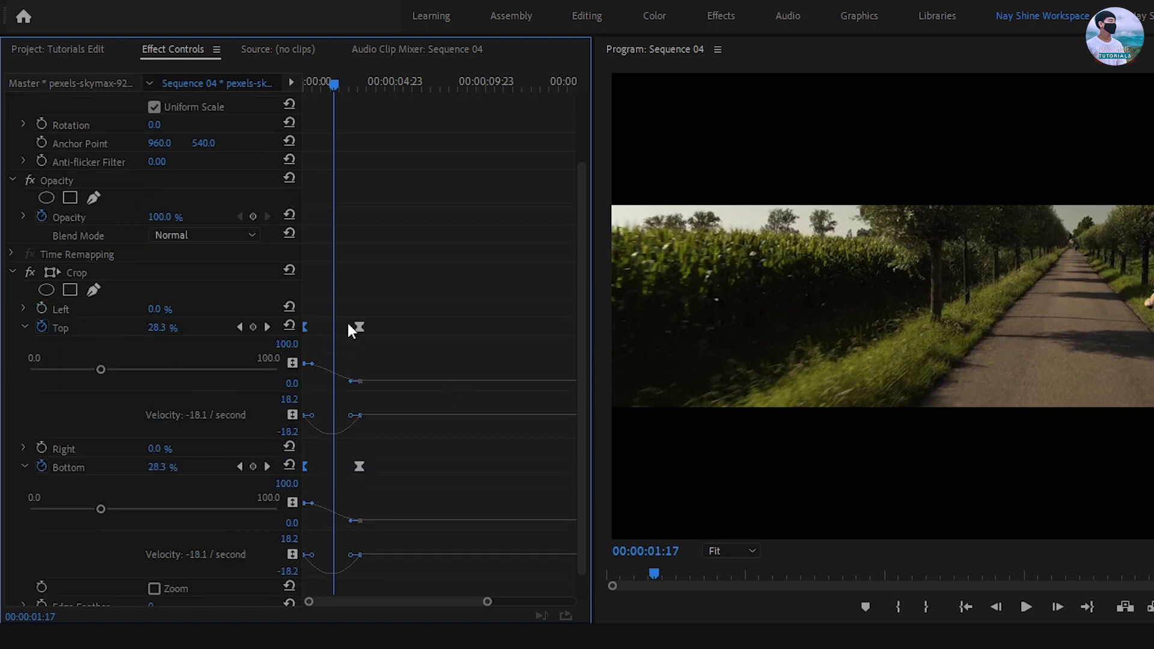
left_click(360, 327)
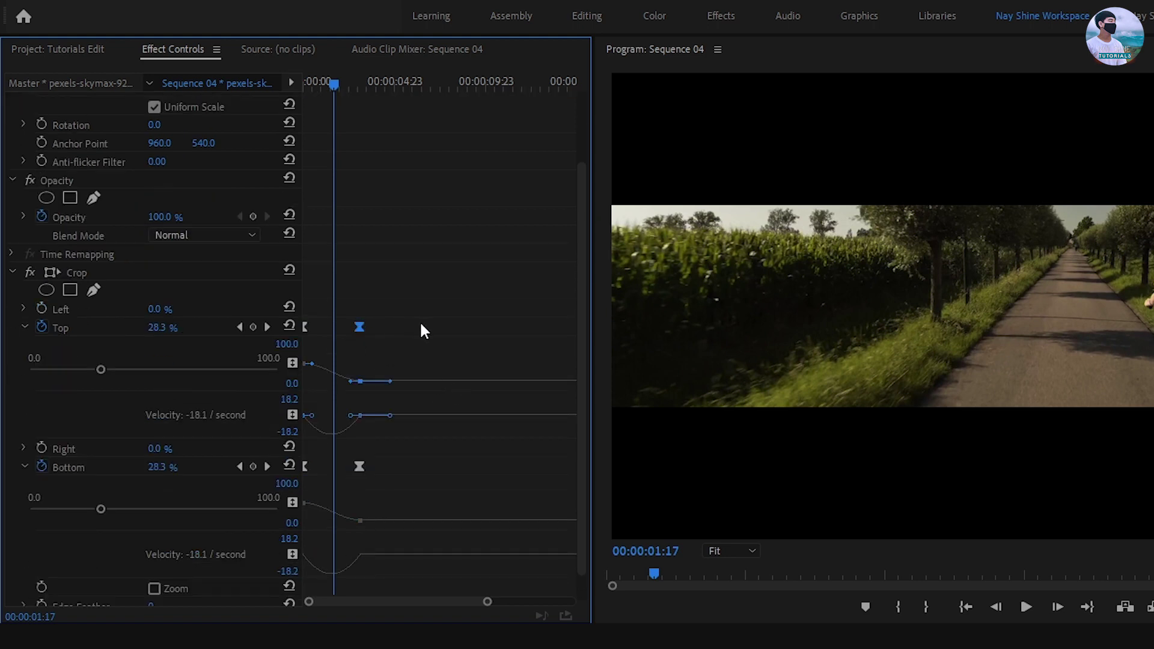
scroll(424, 331, "down", 1)
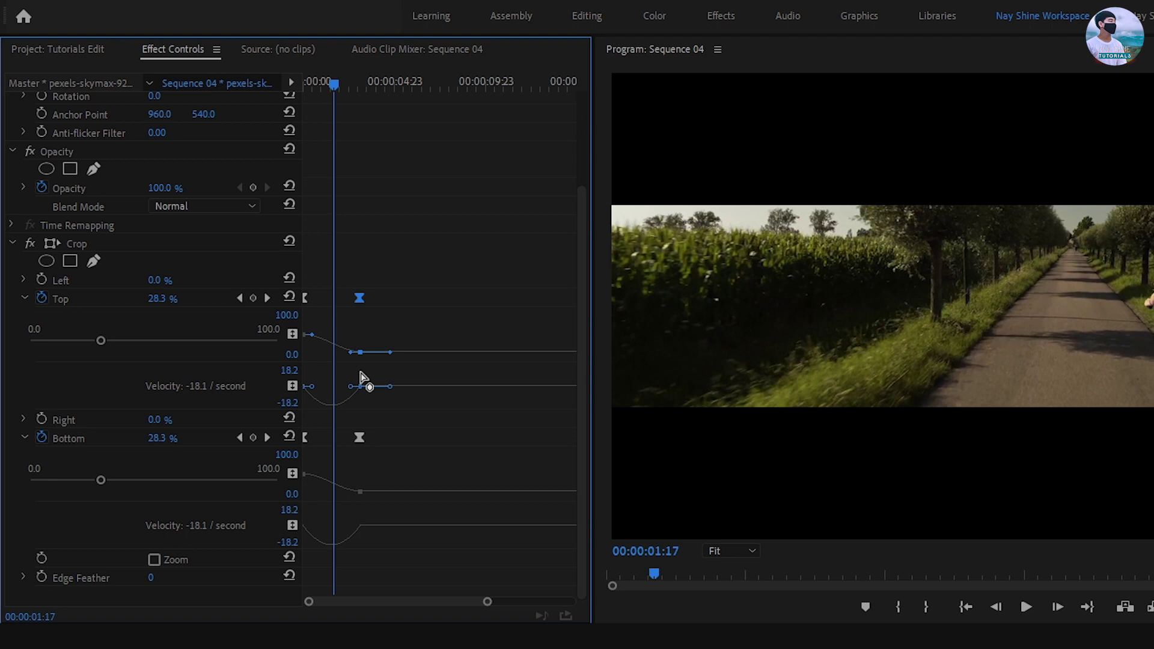
left_click_drag(350, 388, 311, 389)
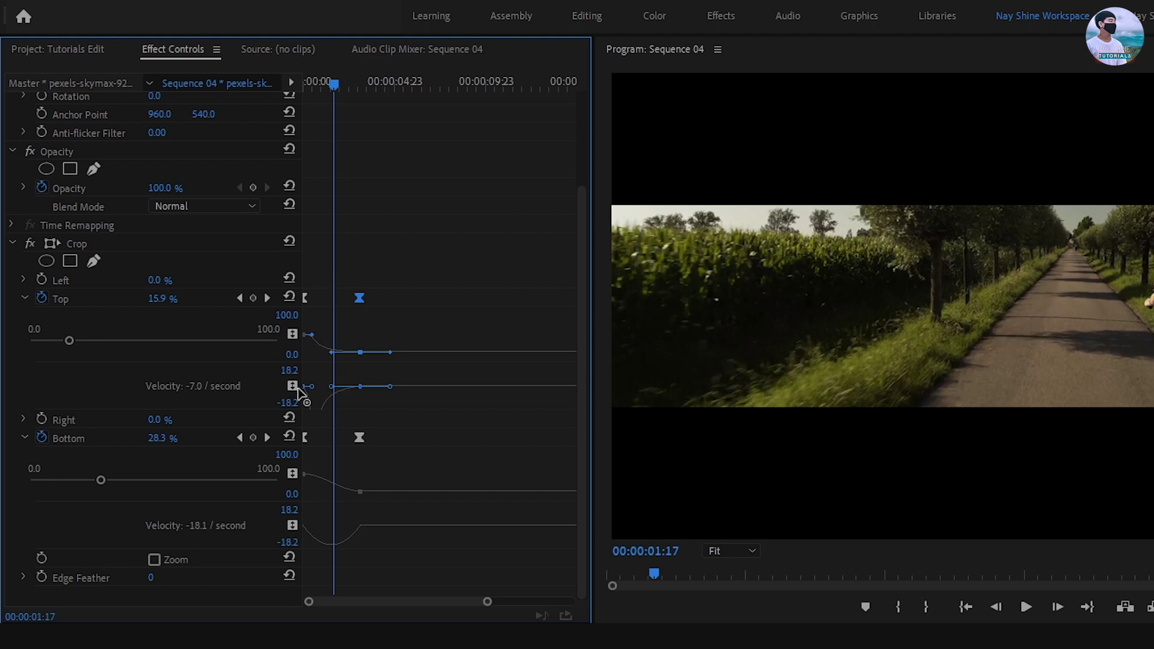
left_click(359, 438)
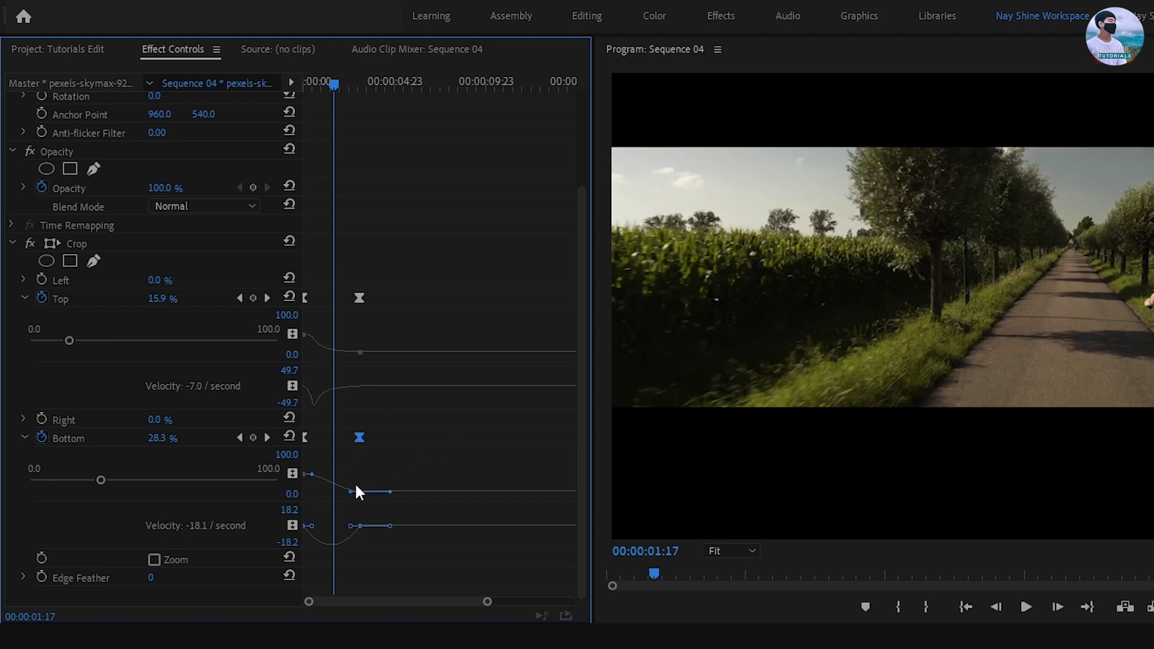
left_click_drag(350, 529, 310, 525)
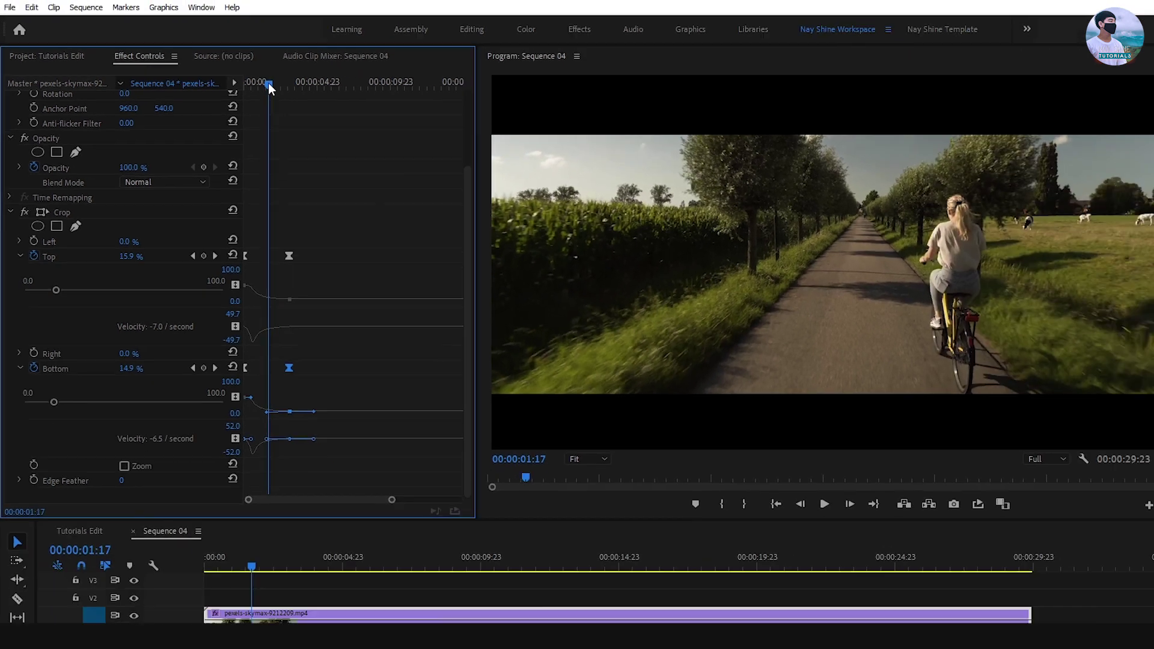
- Play the eased opening from the start of the sequence, and collapse the Top and Bottom graphs
left_click_drag(334, 84, 283, 82)
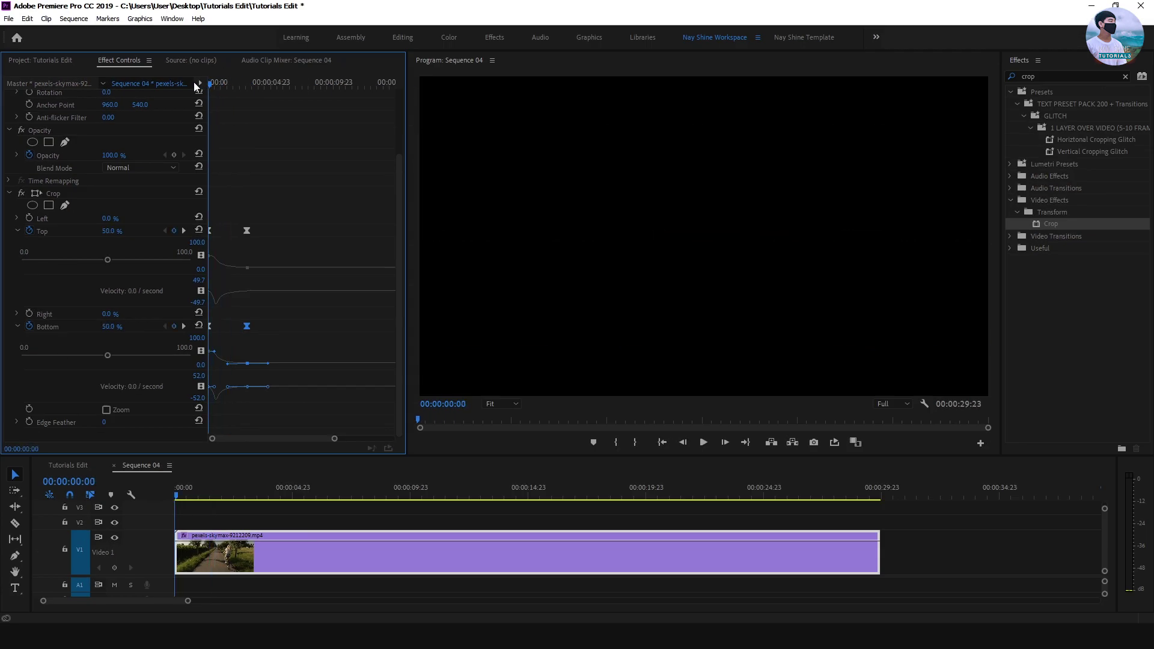
key("space")
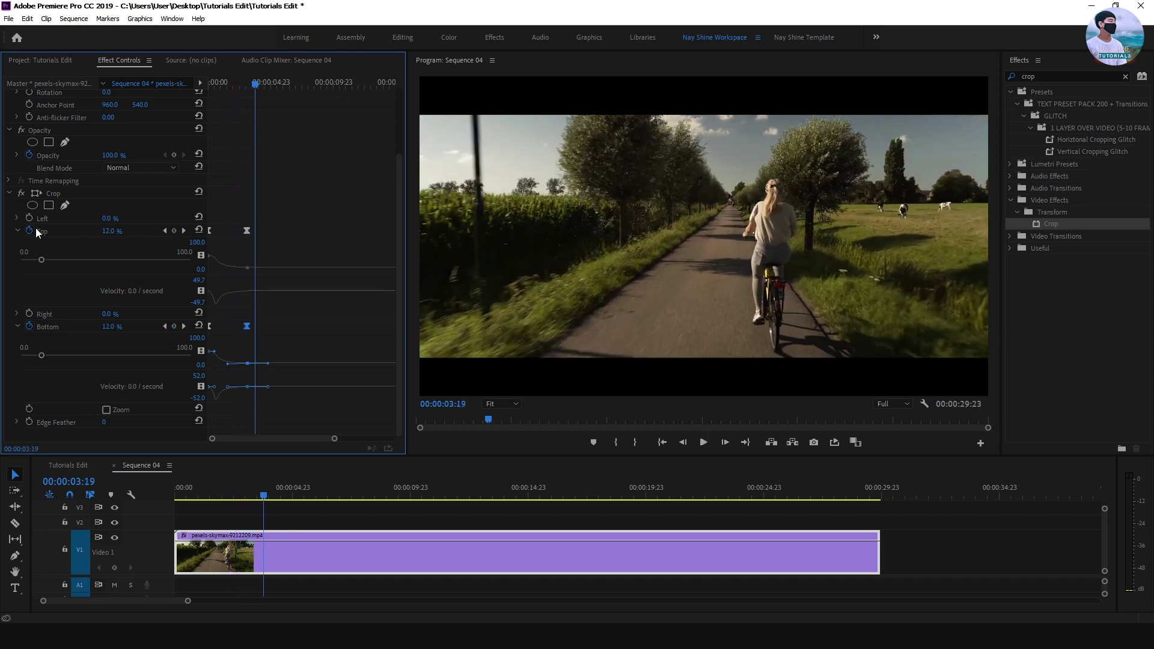
left_click(17, 231)
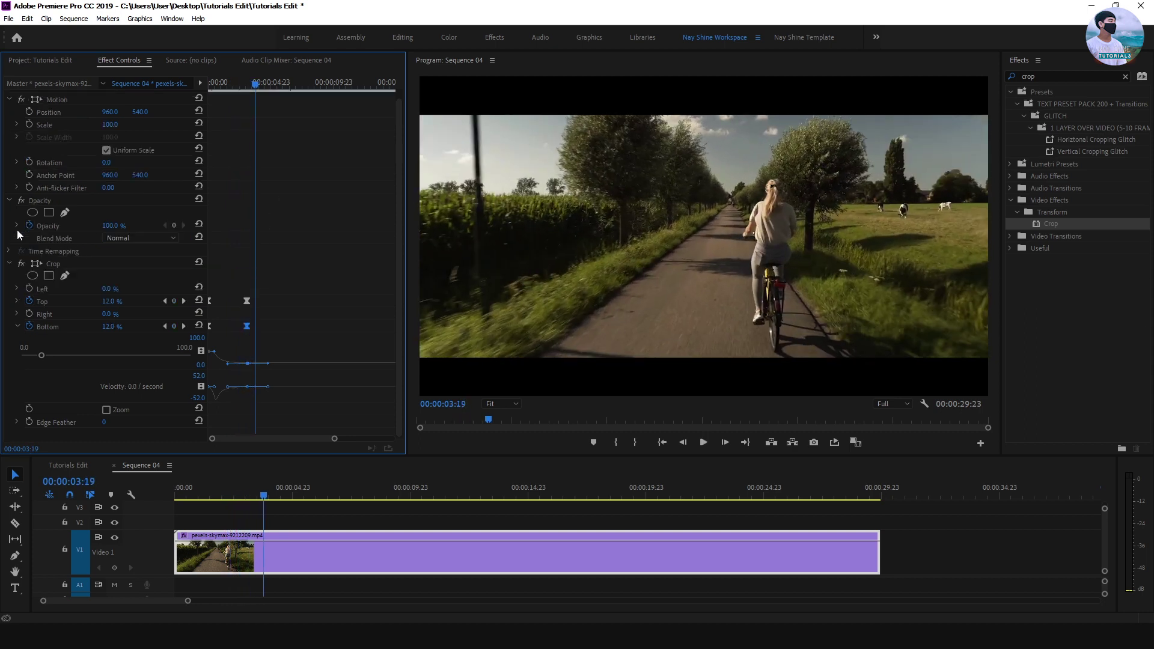
left_click(17, 327)
- Move the opening's ending Top and Bottom keyframes to about 6.5 seconds and play the slower opening from the start
key("Home")
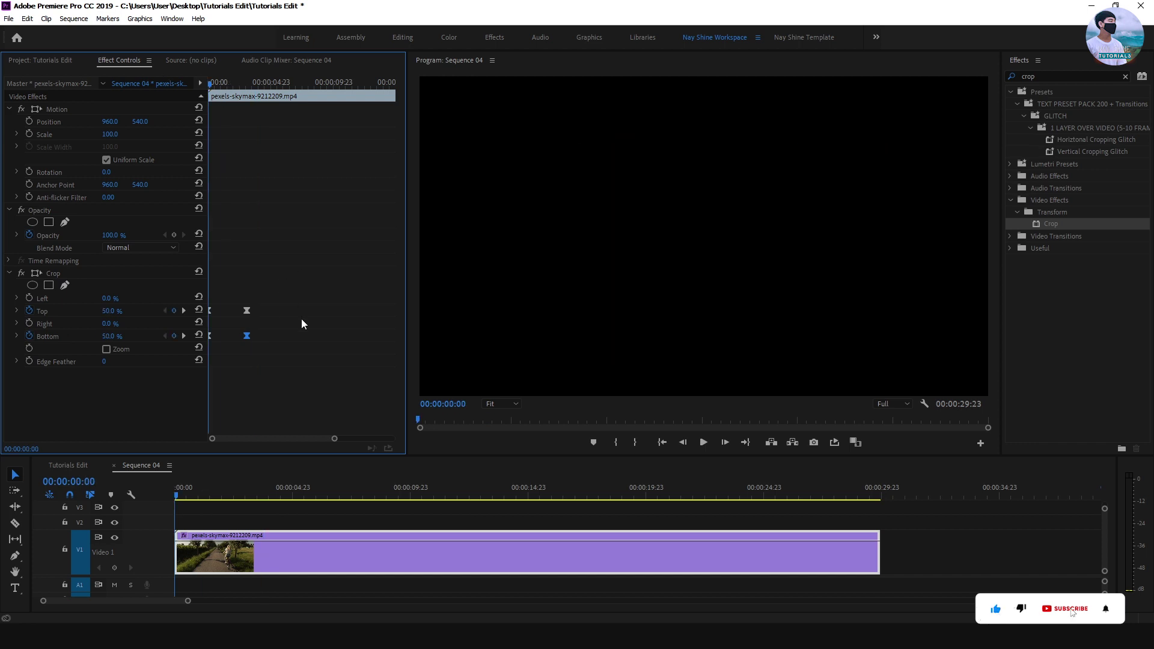
left_click_drag(256, 347, 274, 315)
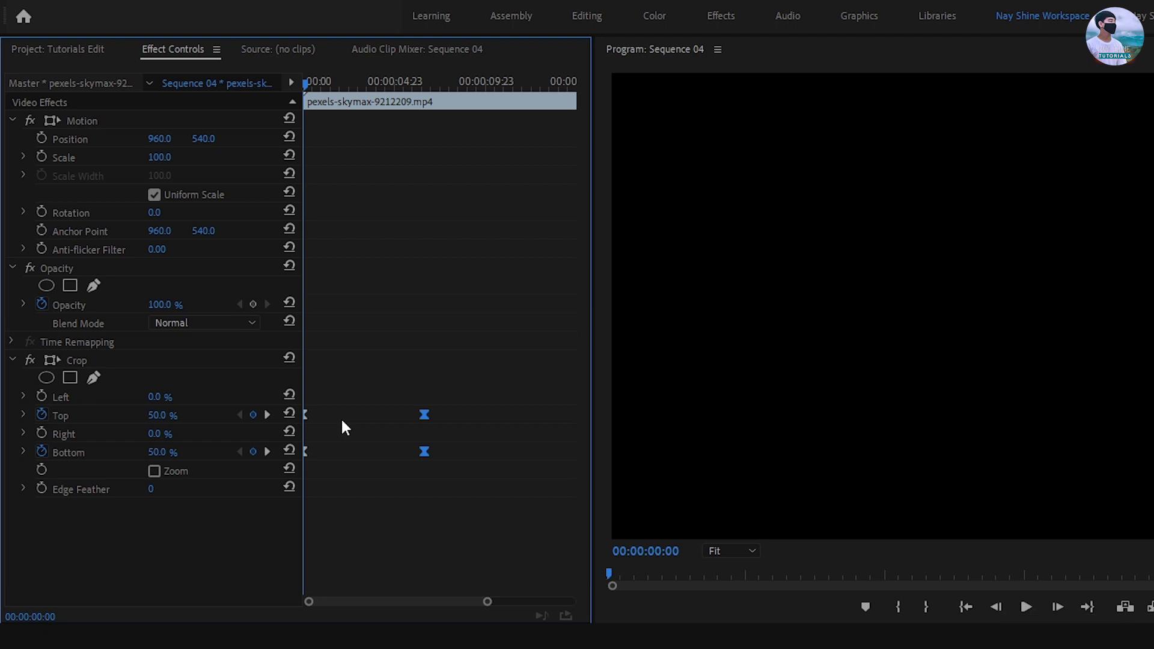
key("space")
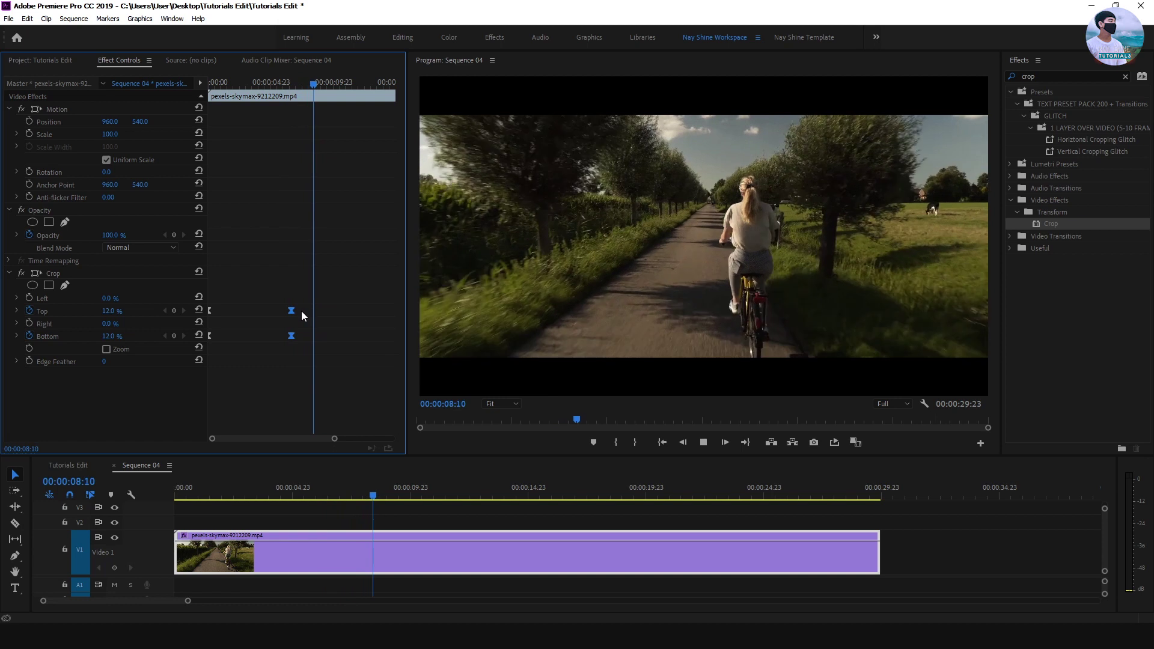
key("space")
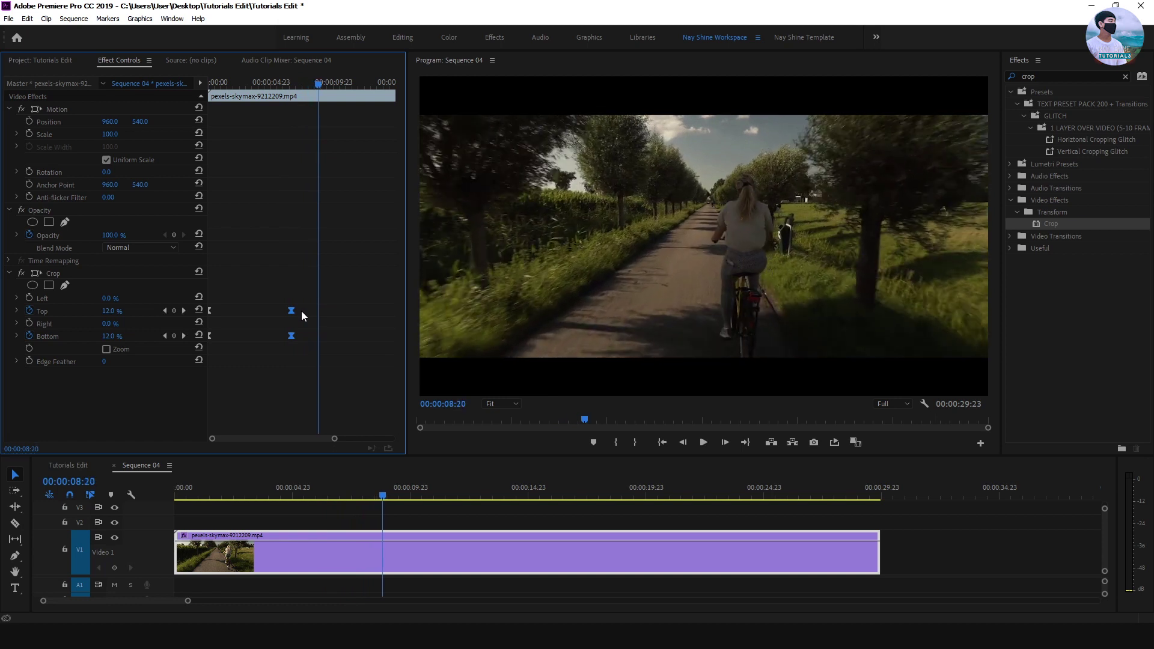